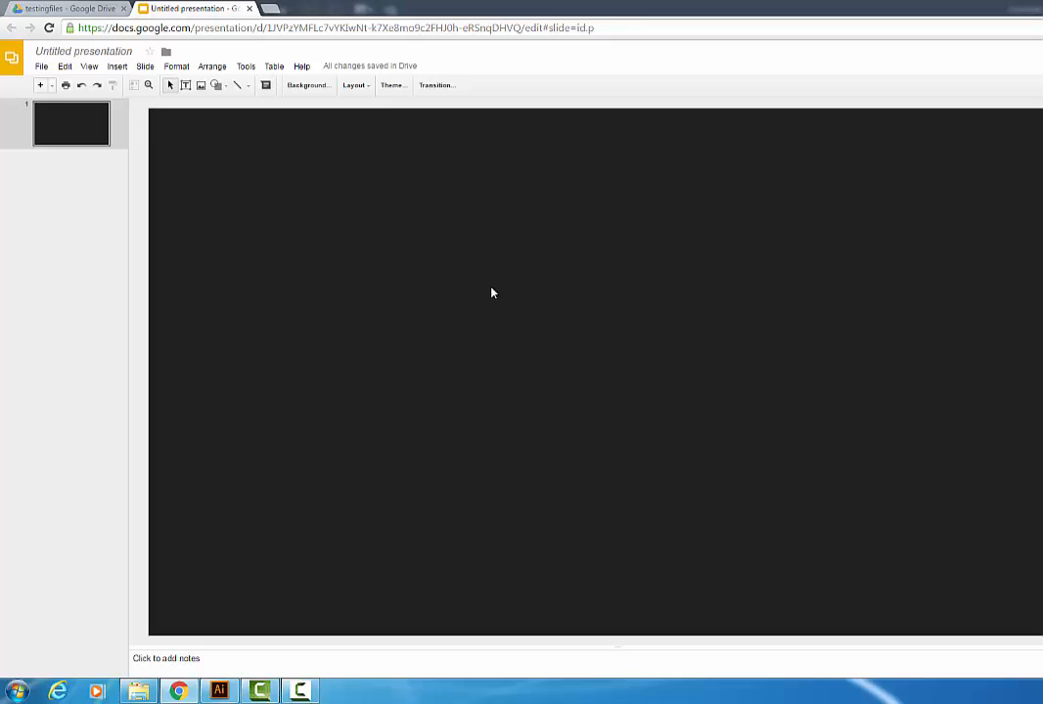
Step: Switch to Illustrator and save the drawing as testingai in Adobe Illustrator format, accepting the default Illustrator options
click(219, 691)
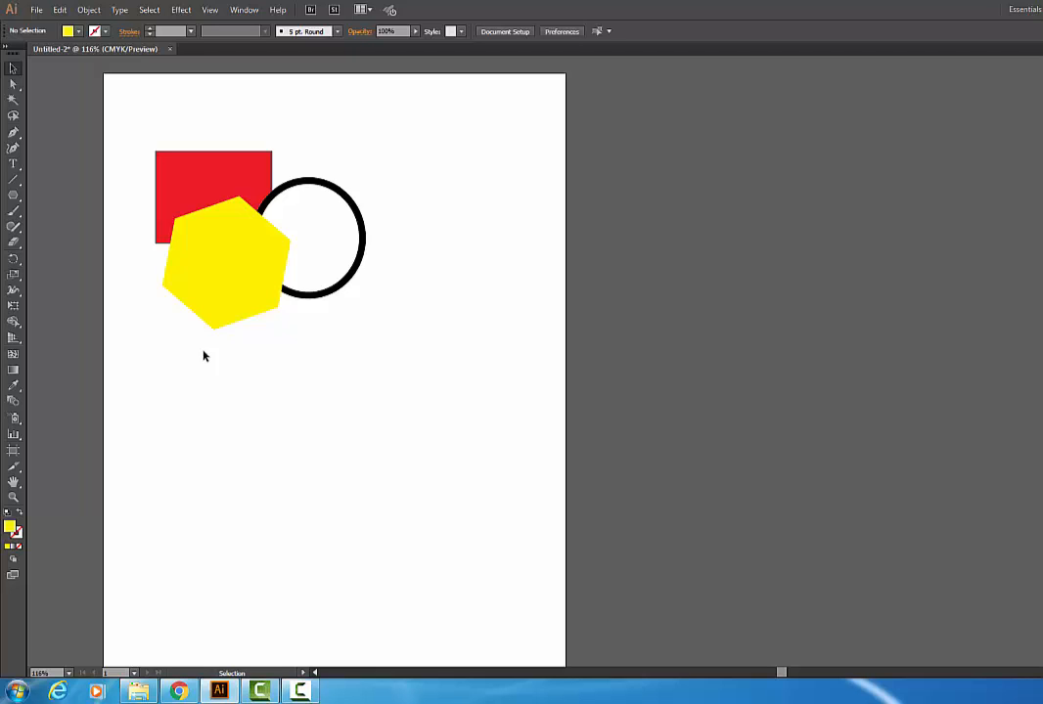
click(36, 10)
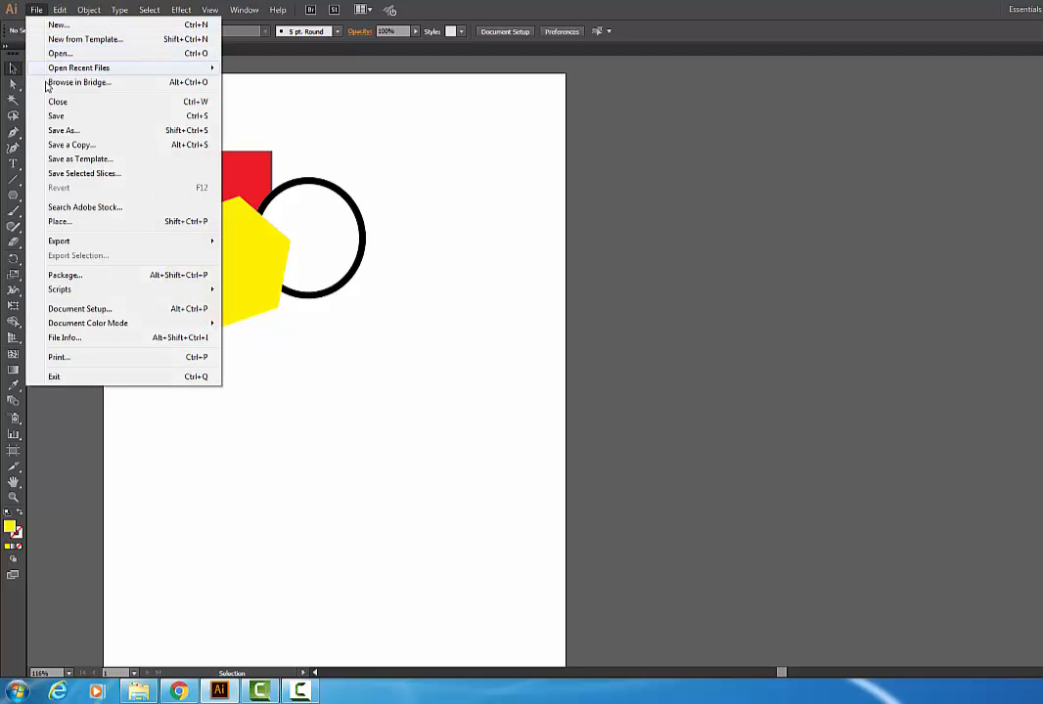
click(64, 130)
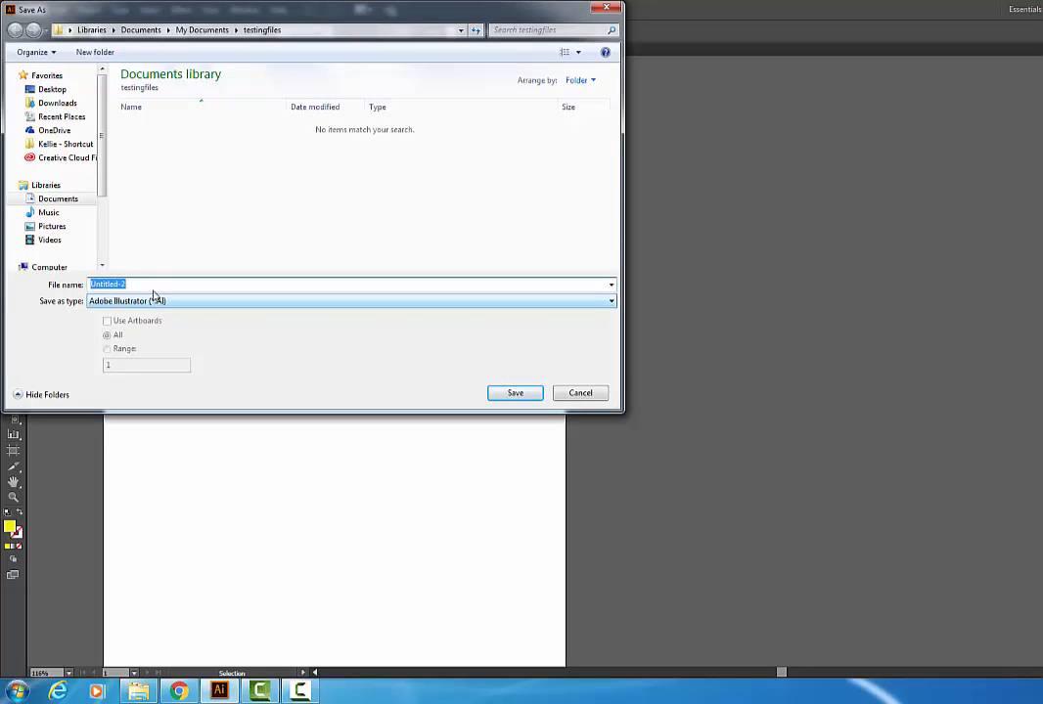
text(testing)
text(ai)
click(499, 395)
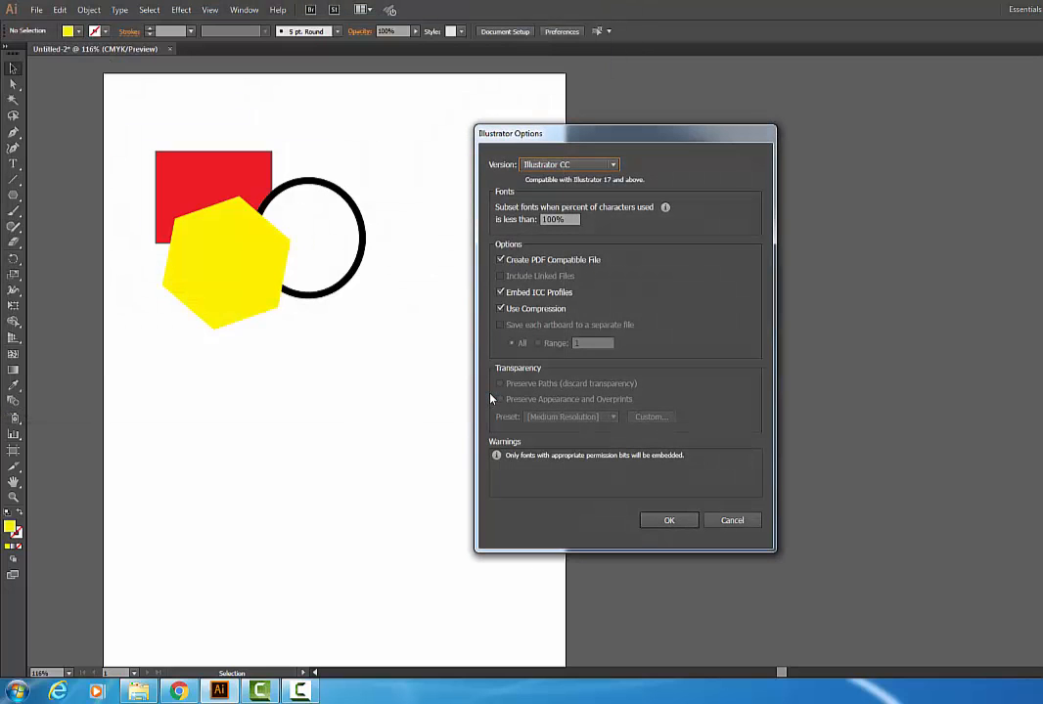
click(669, 521)
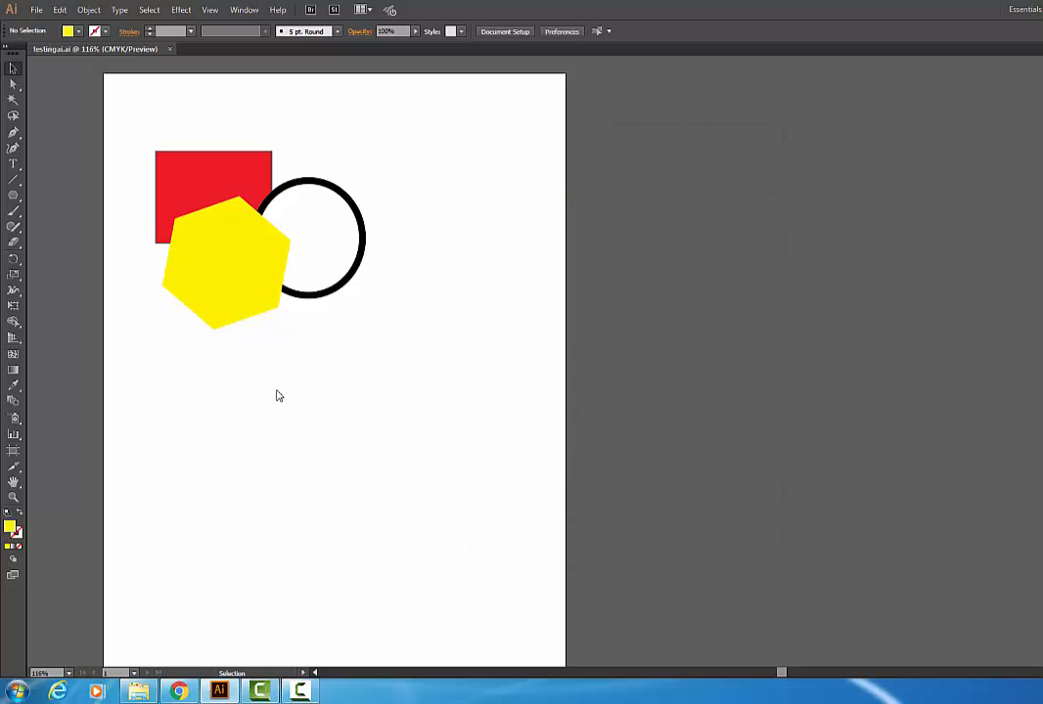
Step: Export all artboards as PNG with Export for Screens, replacing the existing file, and close the opened folder
click(36, 11)
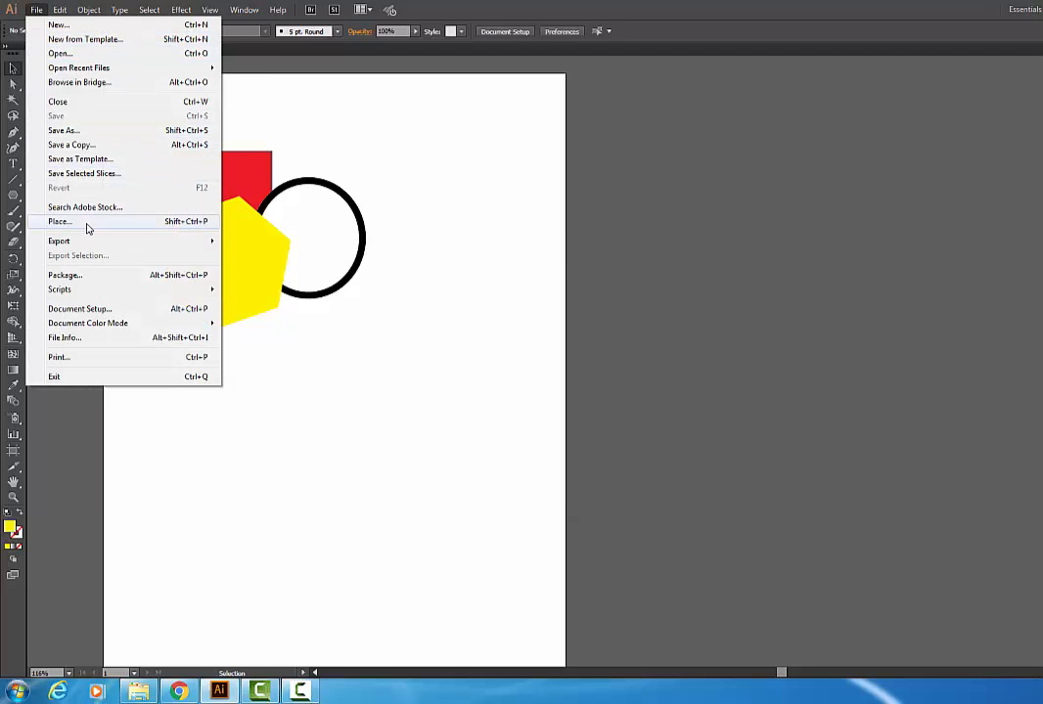
mouse_move(89, 242)
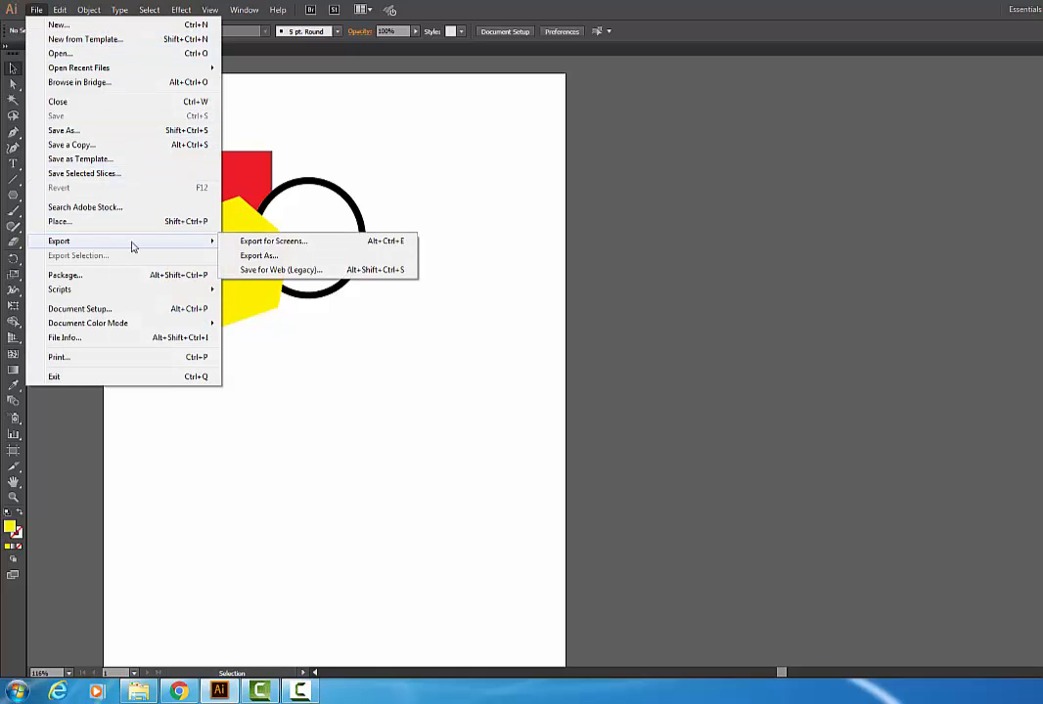
click(266, 245)
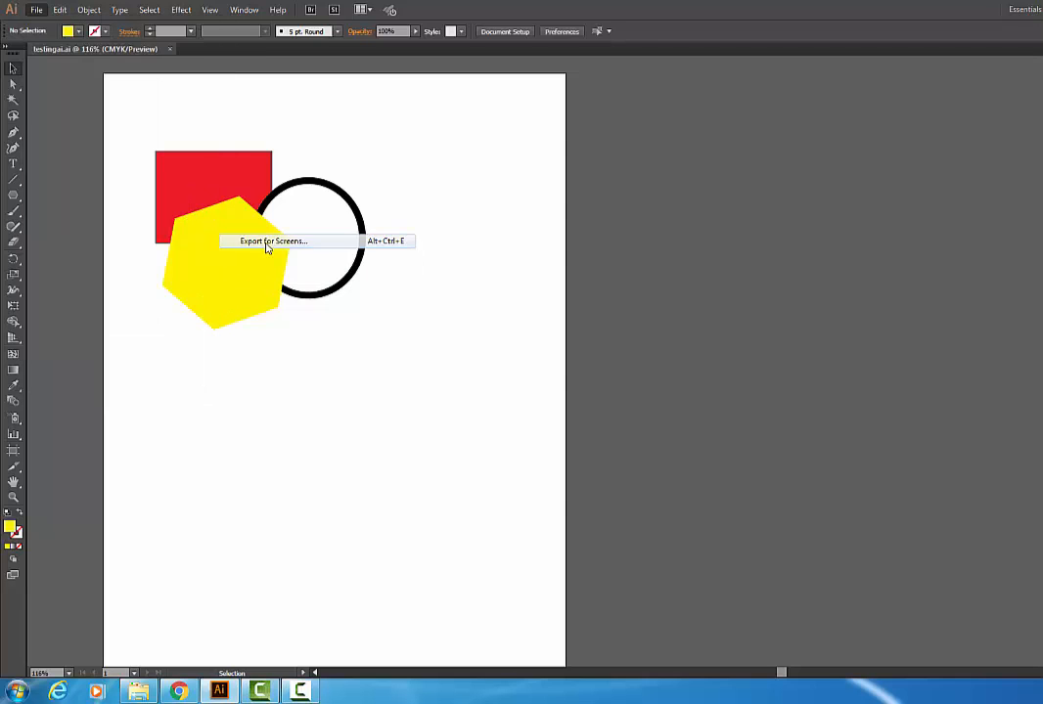
drag(433, 171, 182, 134)
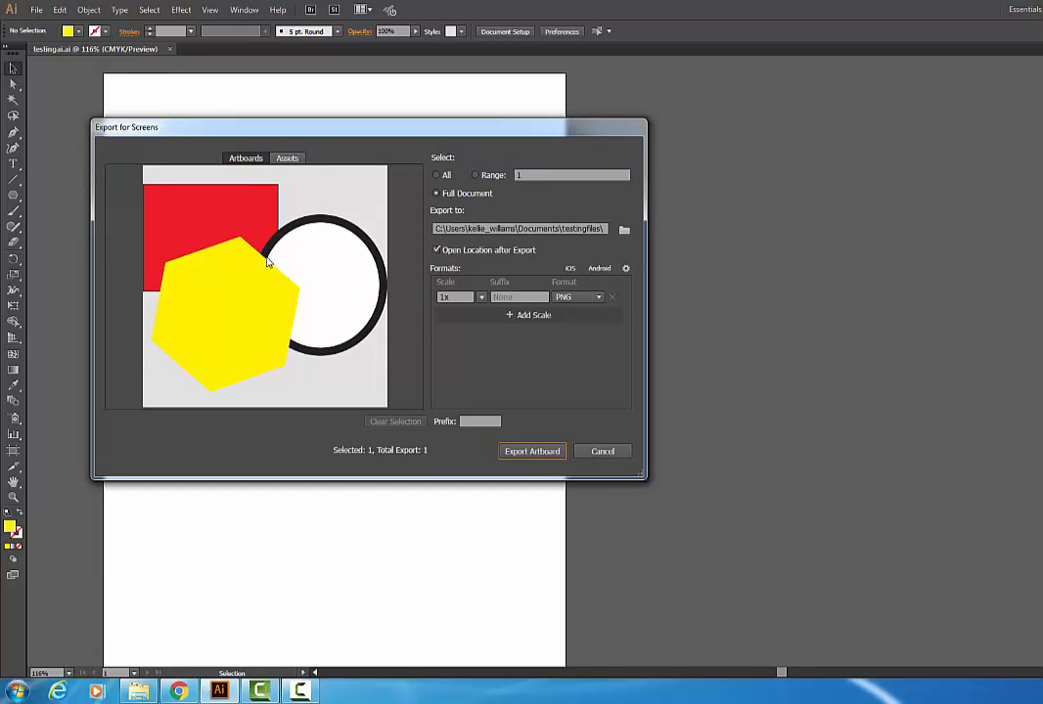
click(436, 176)
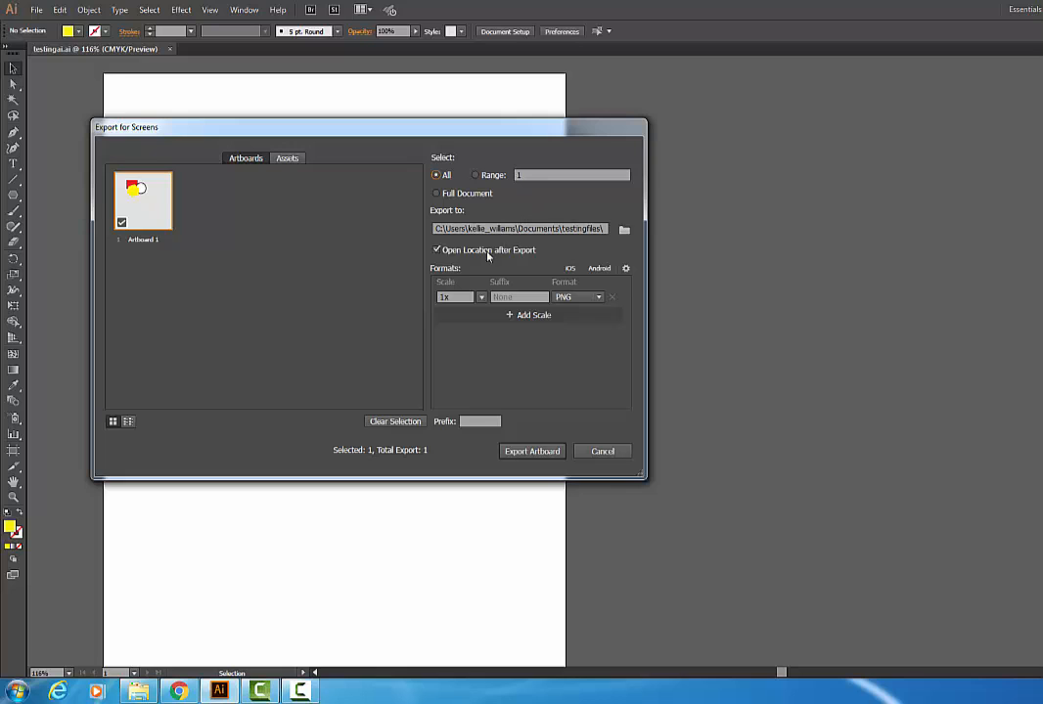
click(522, 454)
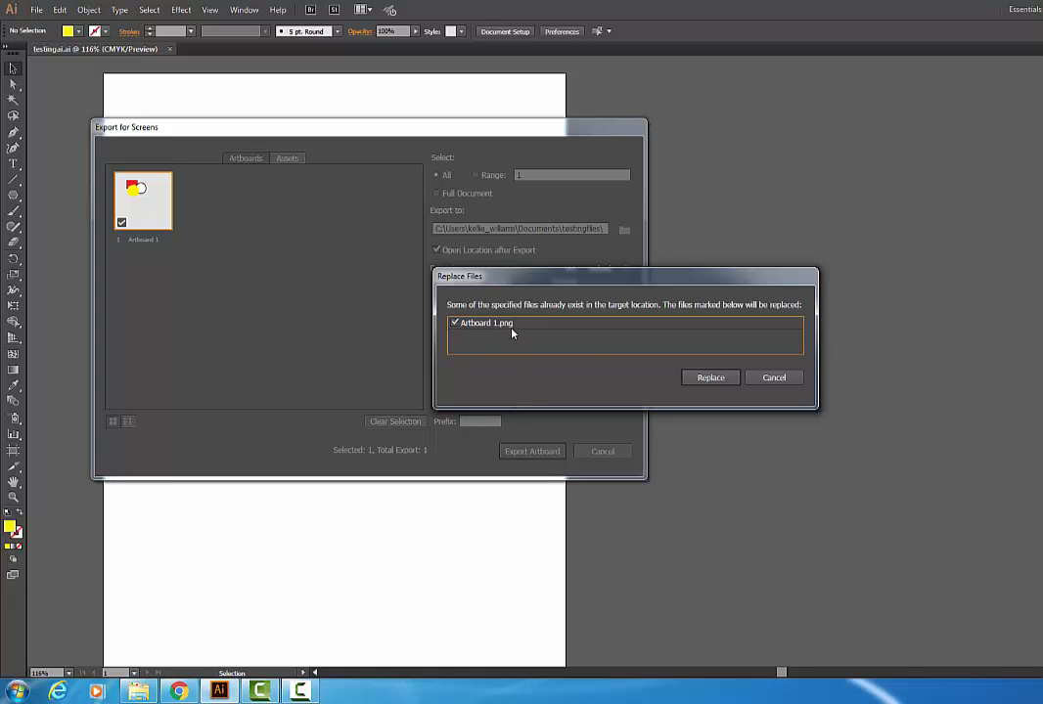
click(696, 381)
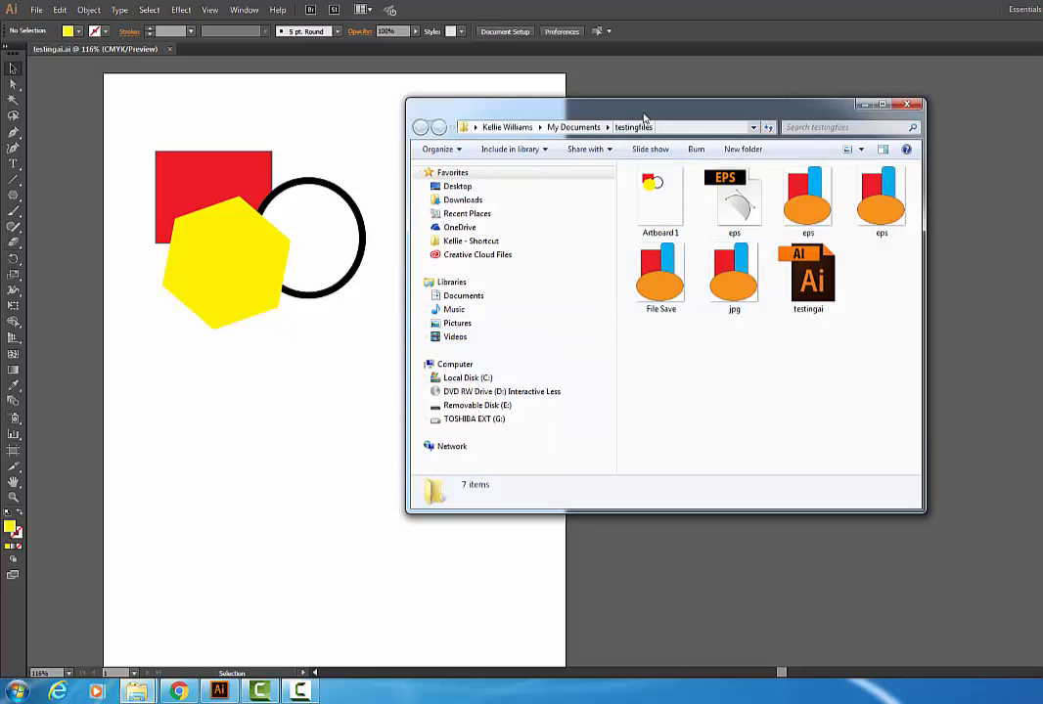
drag(634, 106, 562, 106)
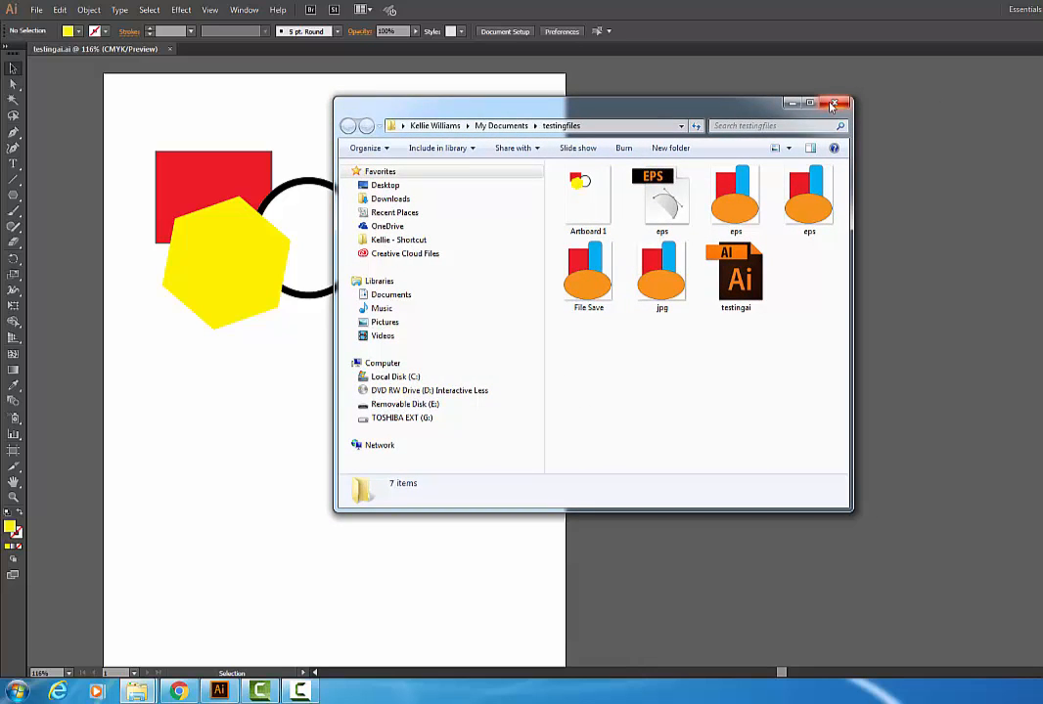
click(833, 104)
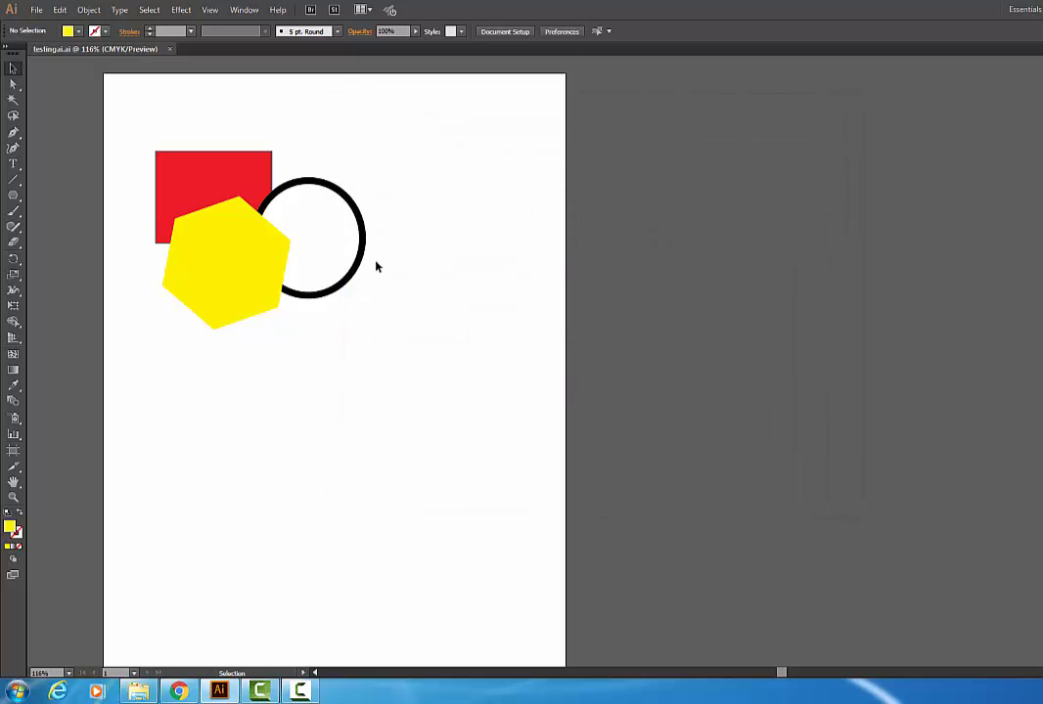
Step: Export the full document as PNG with Export for Screens and close the opened folder
click(36, 10)
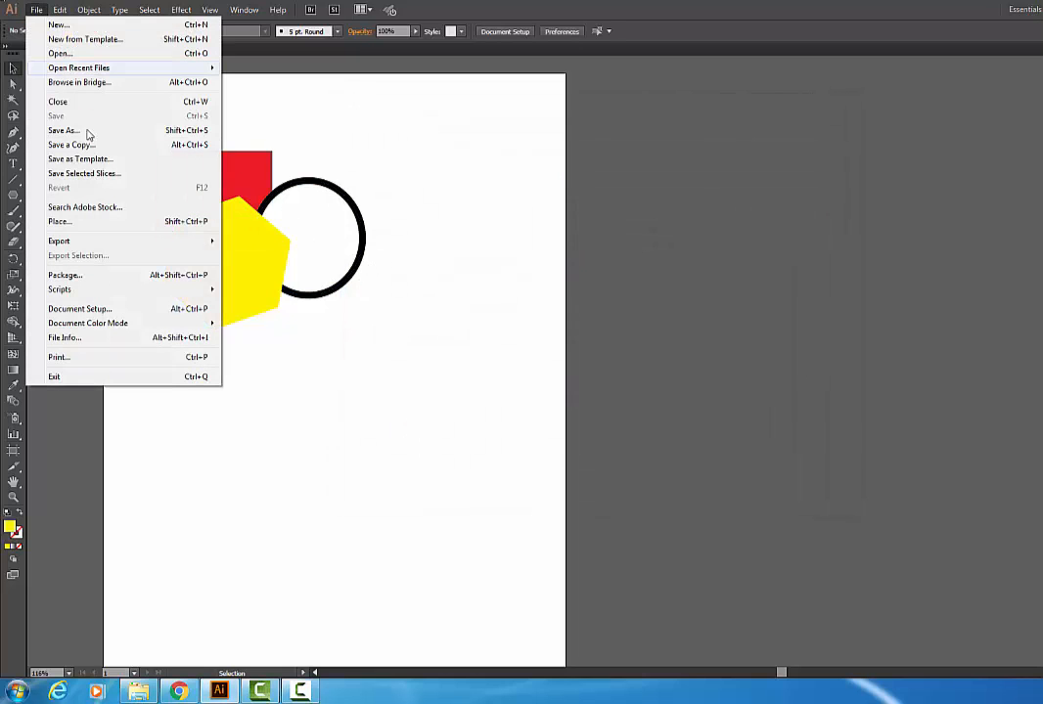
mouse_move(146, 240)
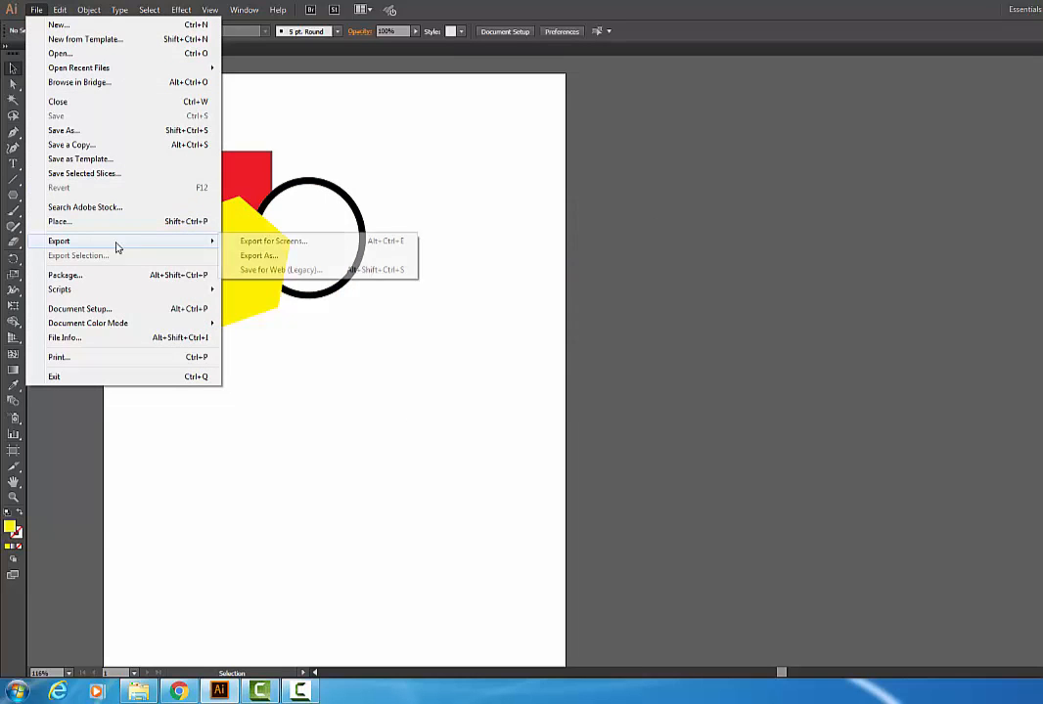
click(264, 242)
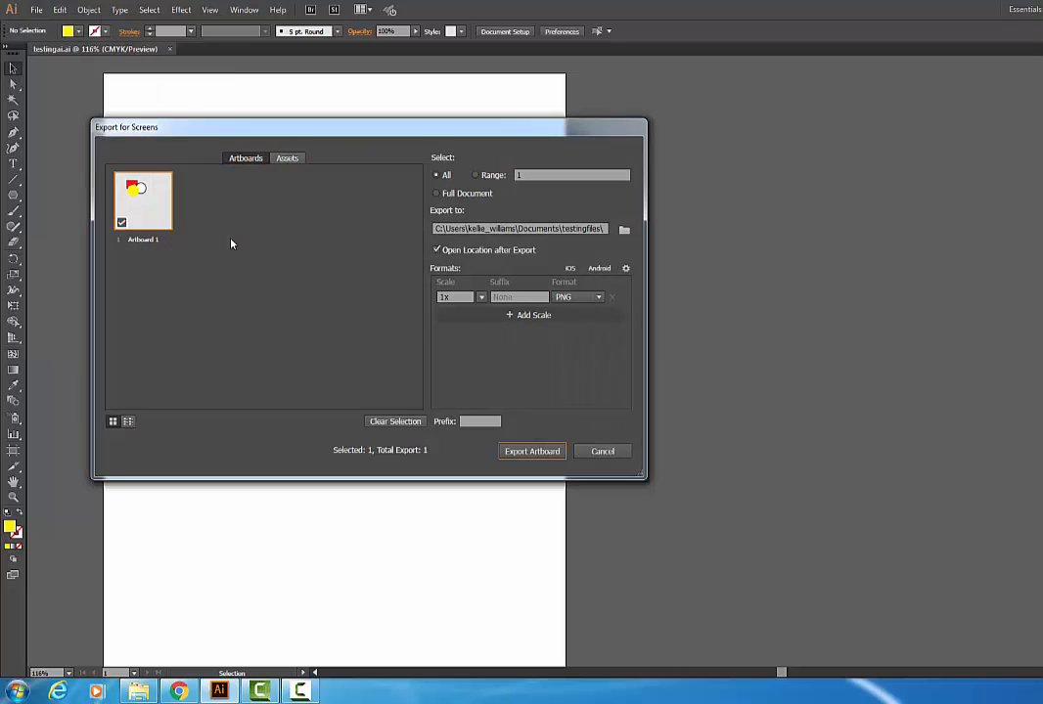
click(437, 194)
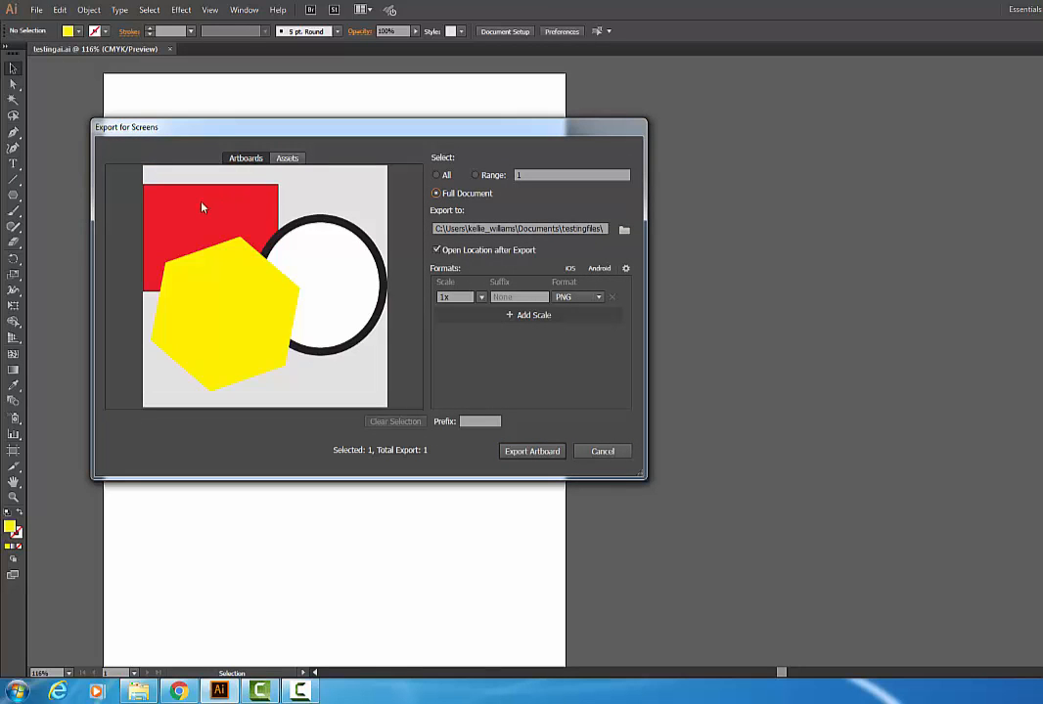
drag(292, 131, 626, 126)
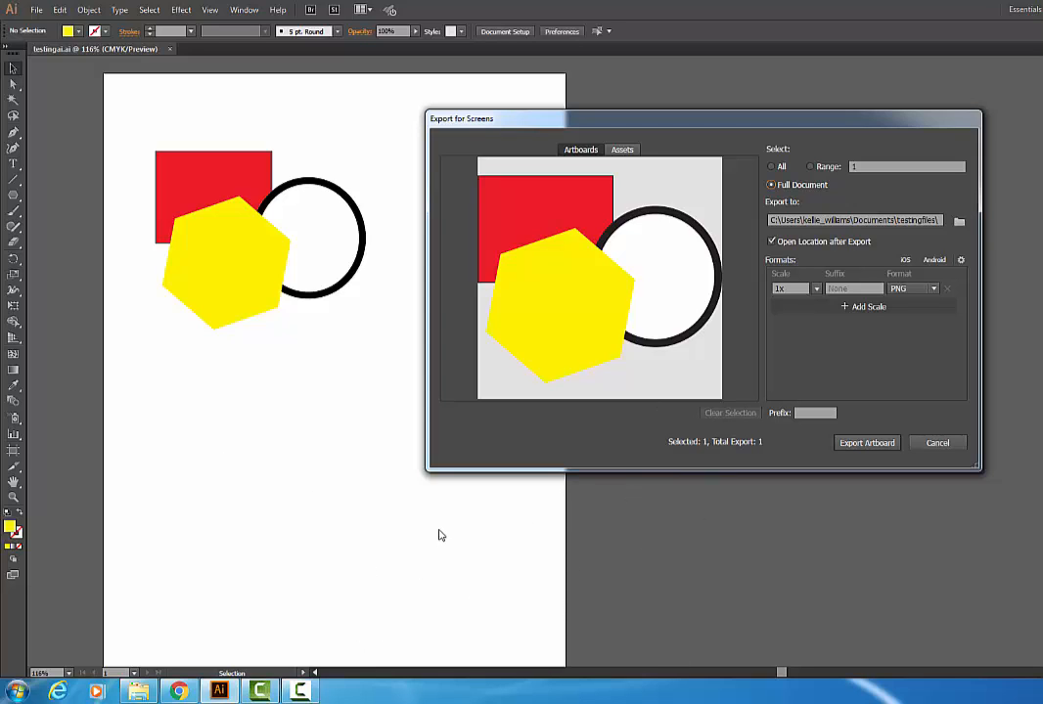
drag(568, 125, 337, 116)
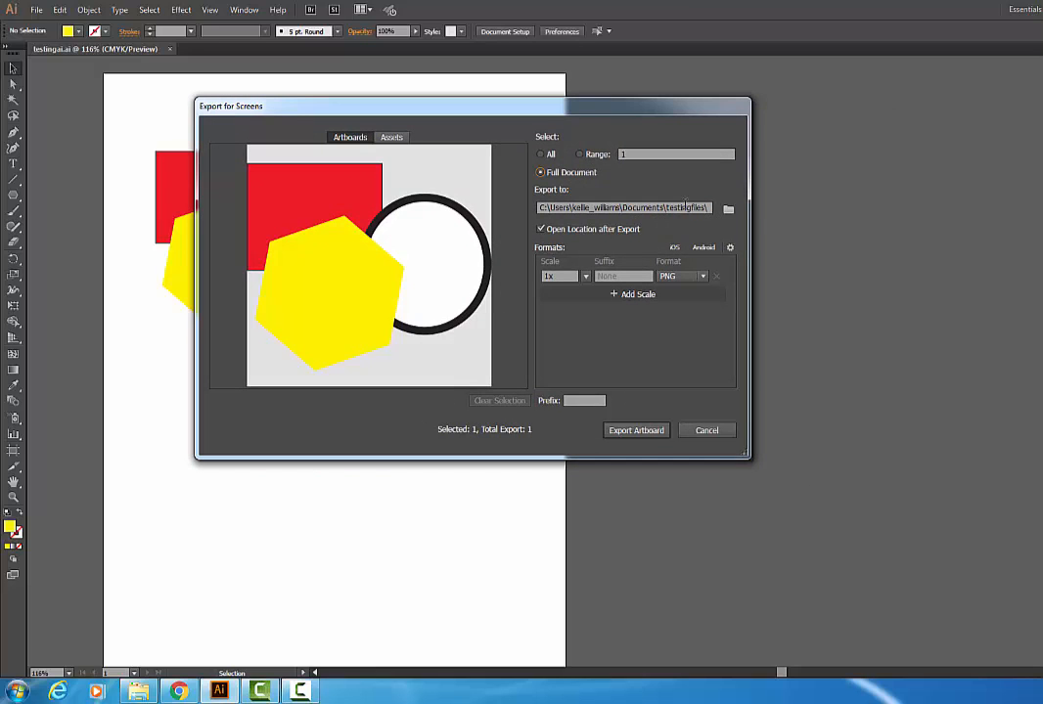
click(634, 432)
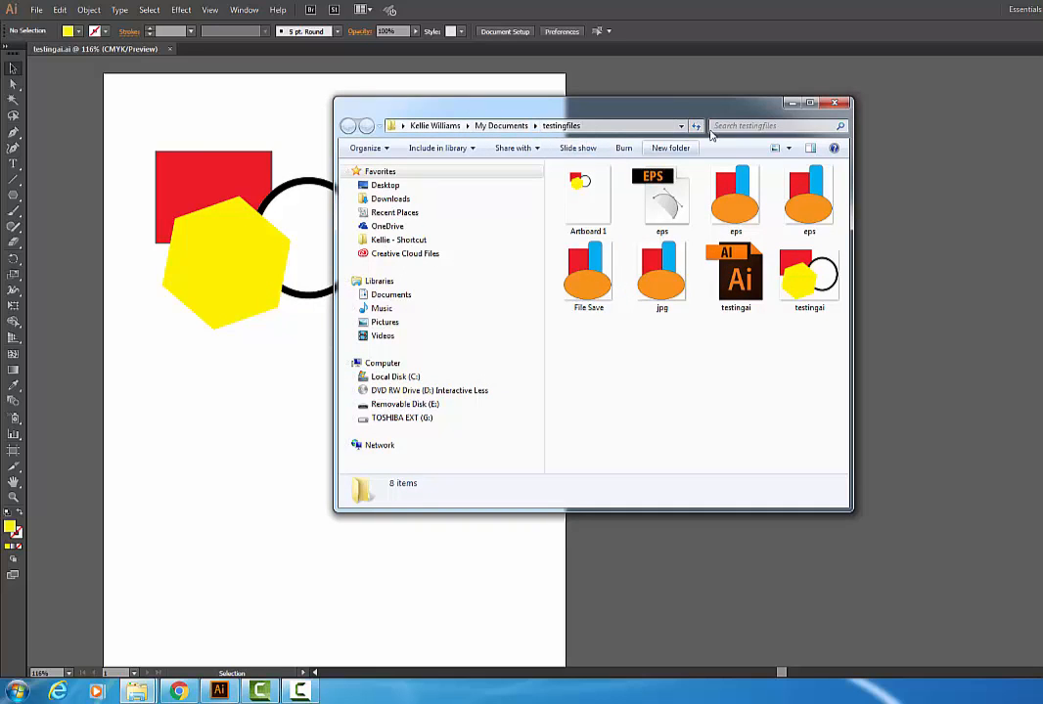
click(835, 104)
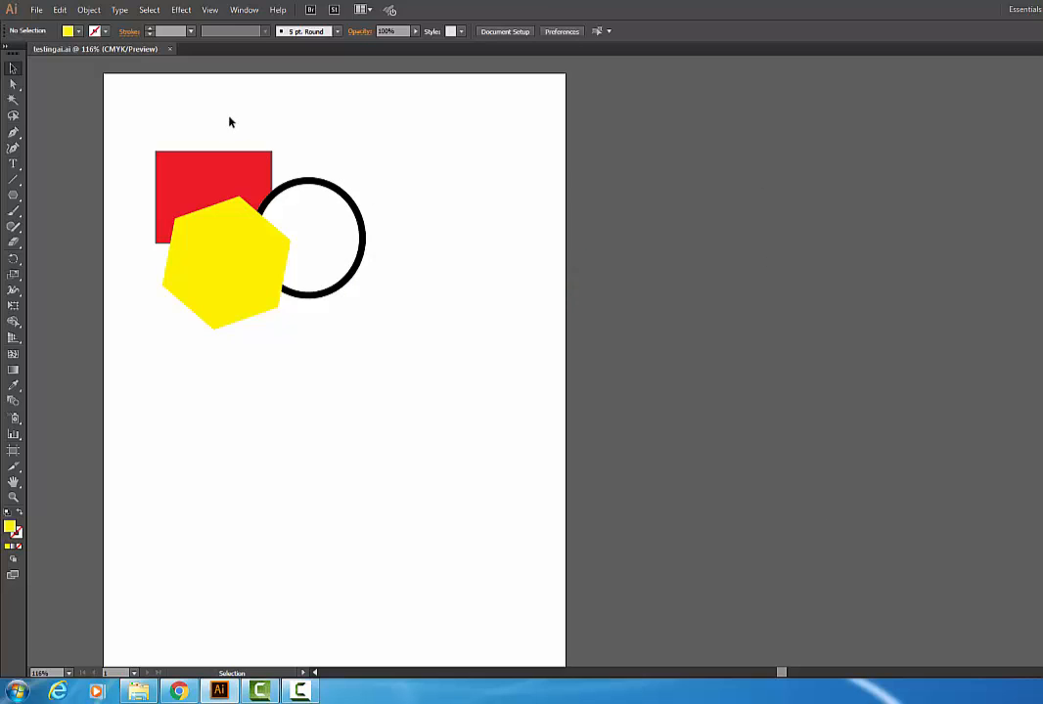
Step: Export the drawing as a JPEG file named testingjpg in the testingfiles folder
click(37, 9)
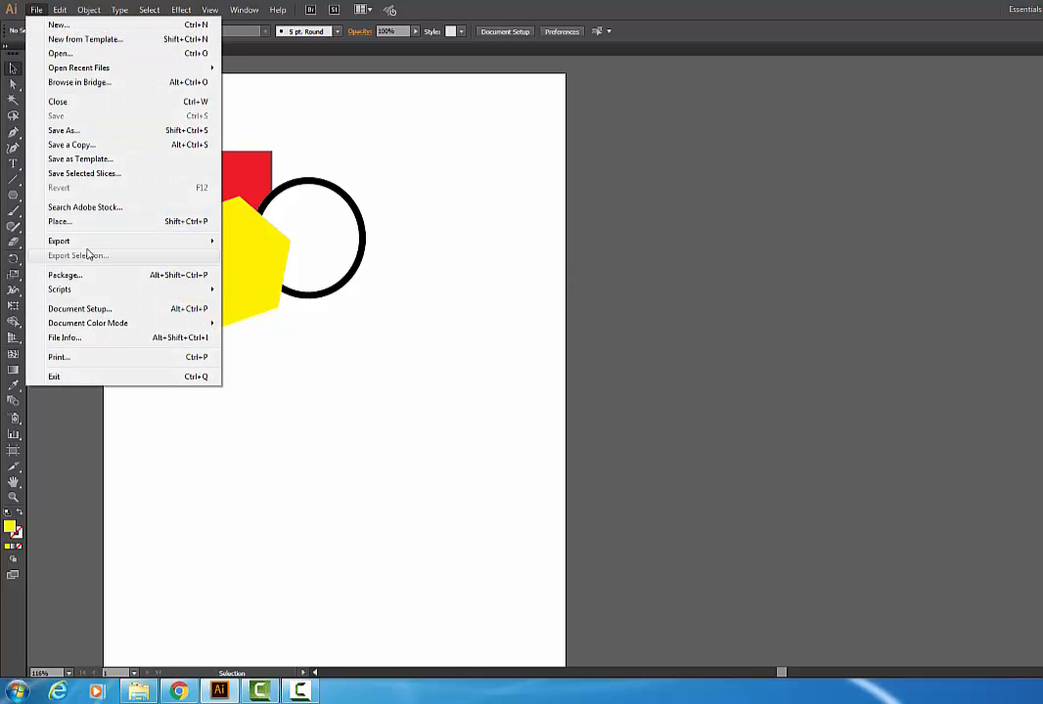
mouse_move(91, 242)
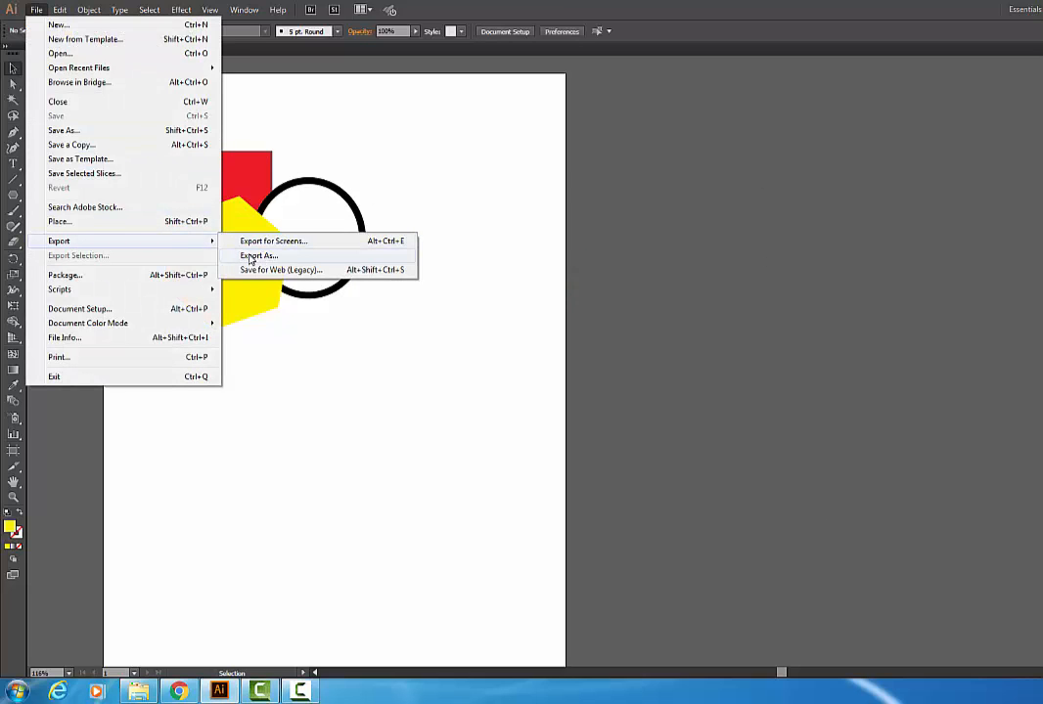
click(257, 257)
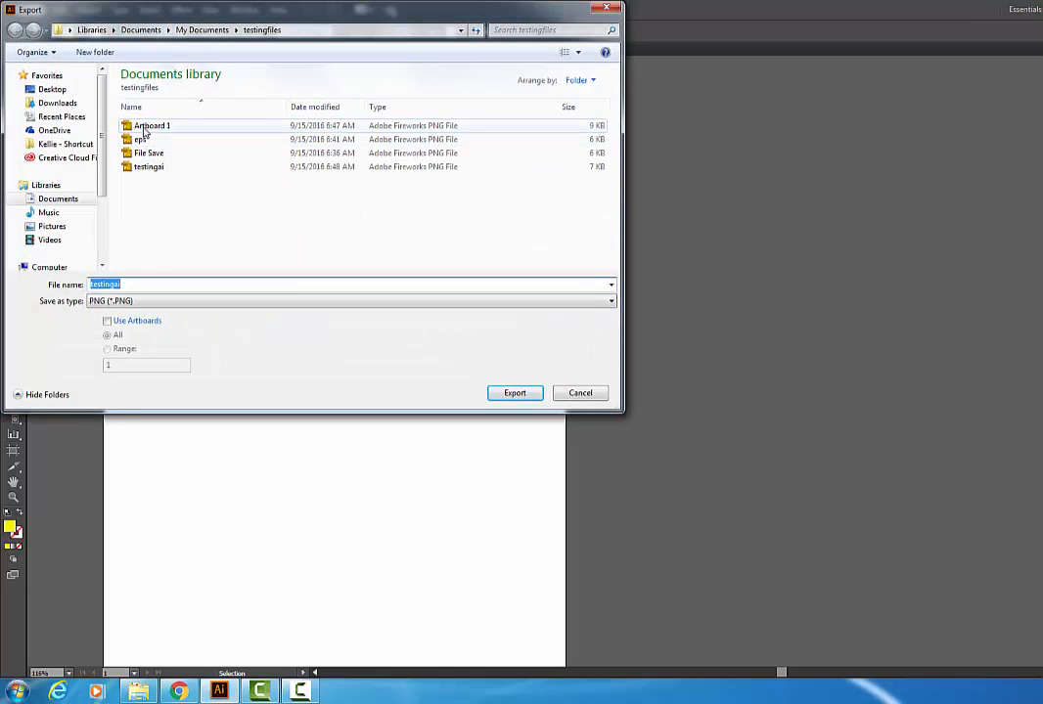
click(135, 301)
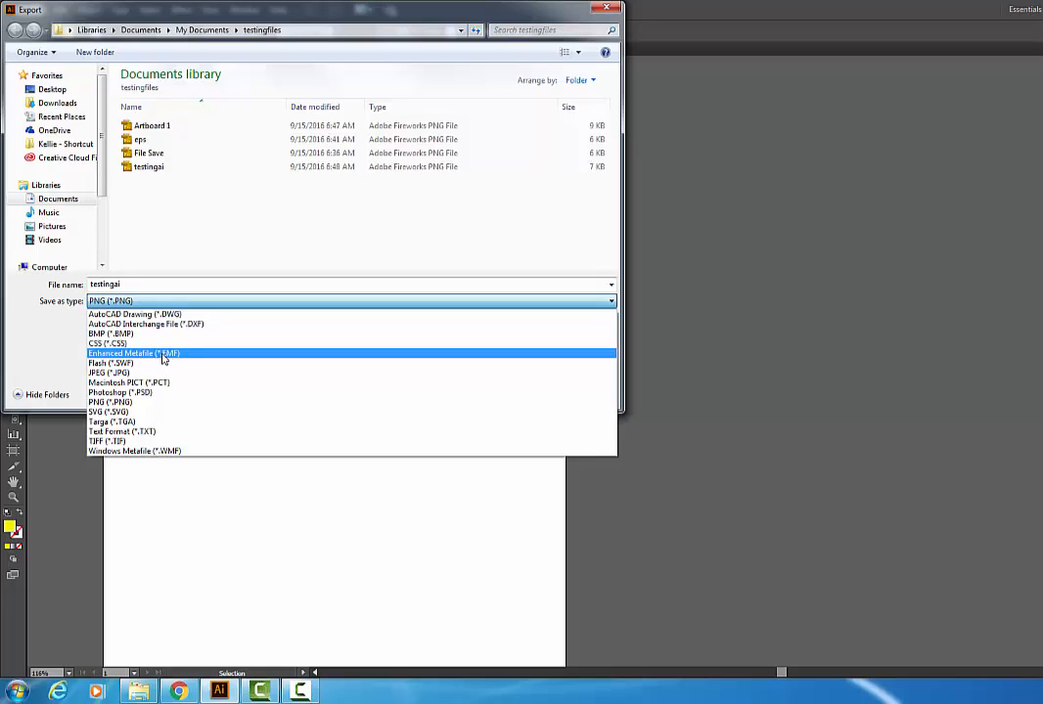
click(117, 374)
double_click(125, 286)
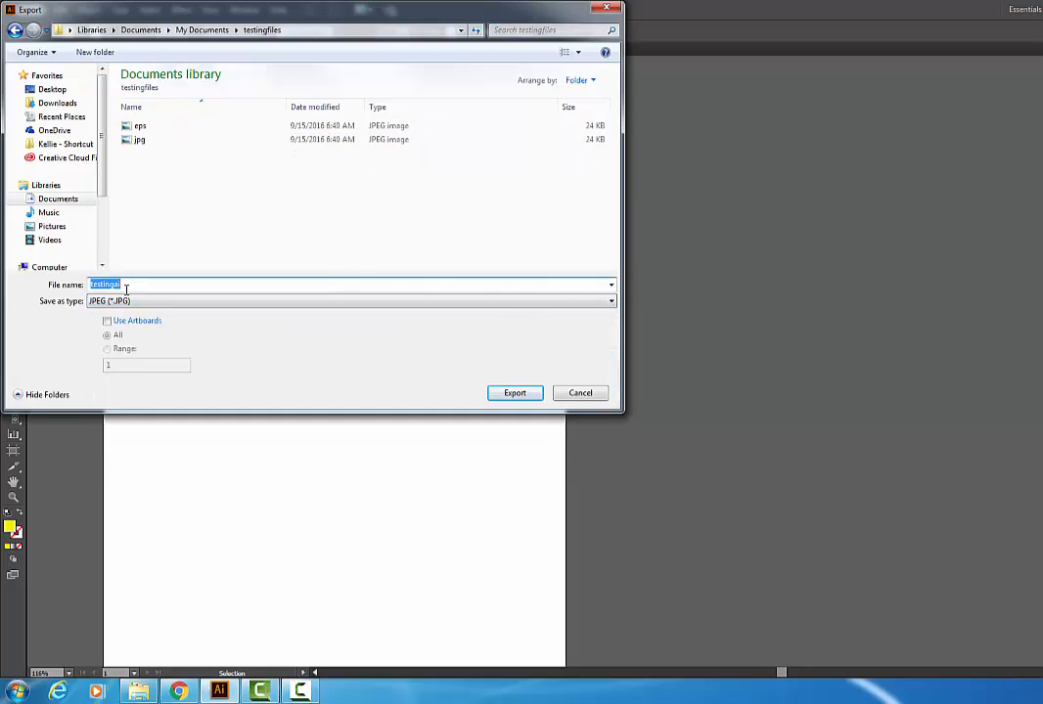
click(126, 286)
key(BackSpace)
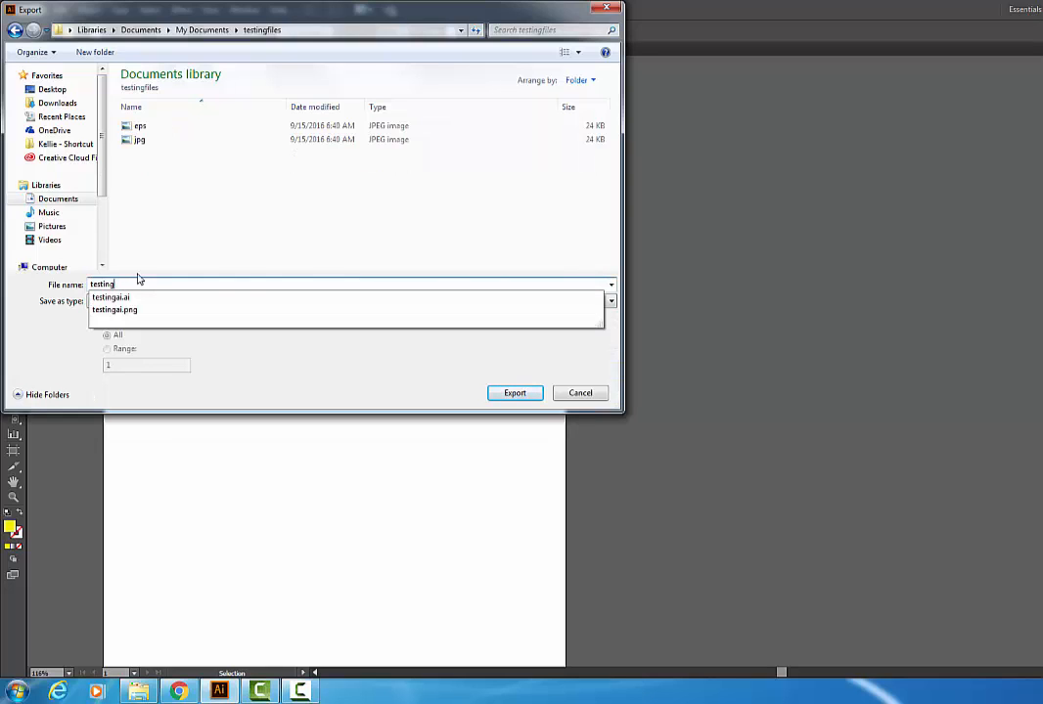
text(jp)
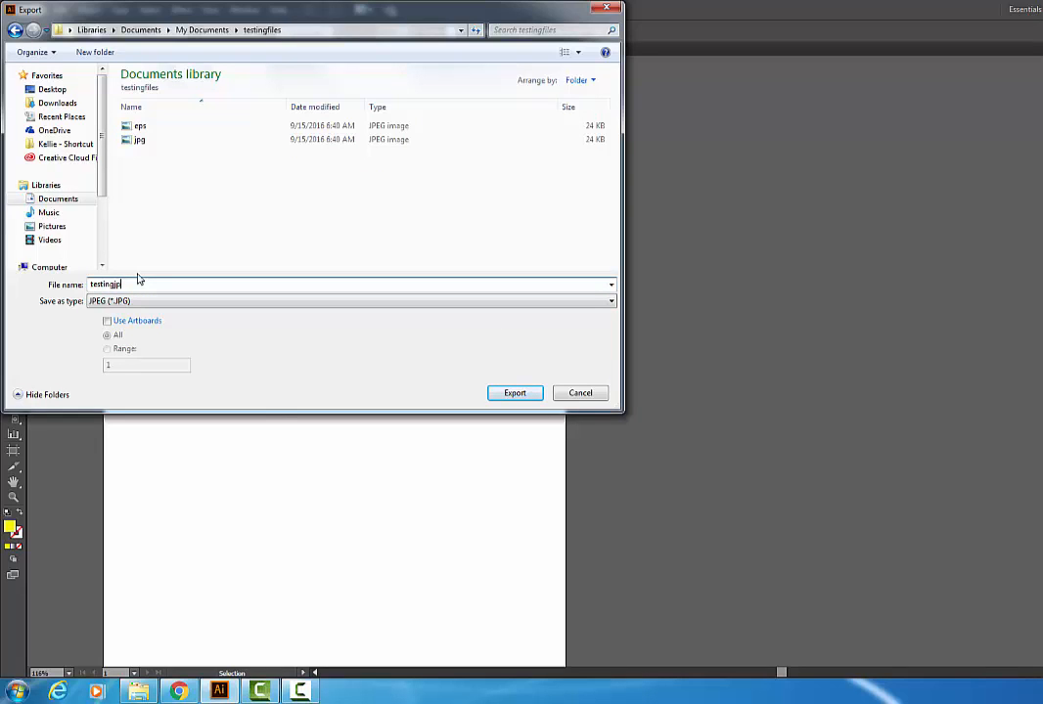
text(gg)
key(Tab)
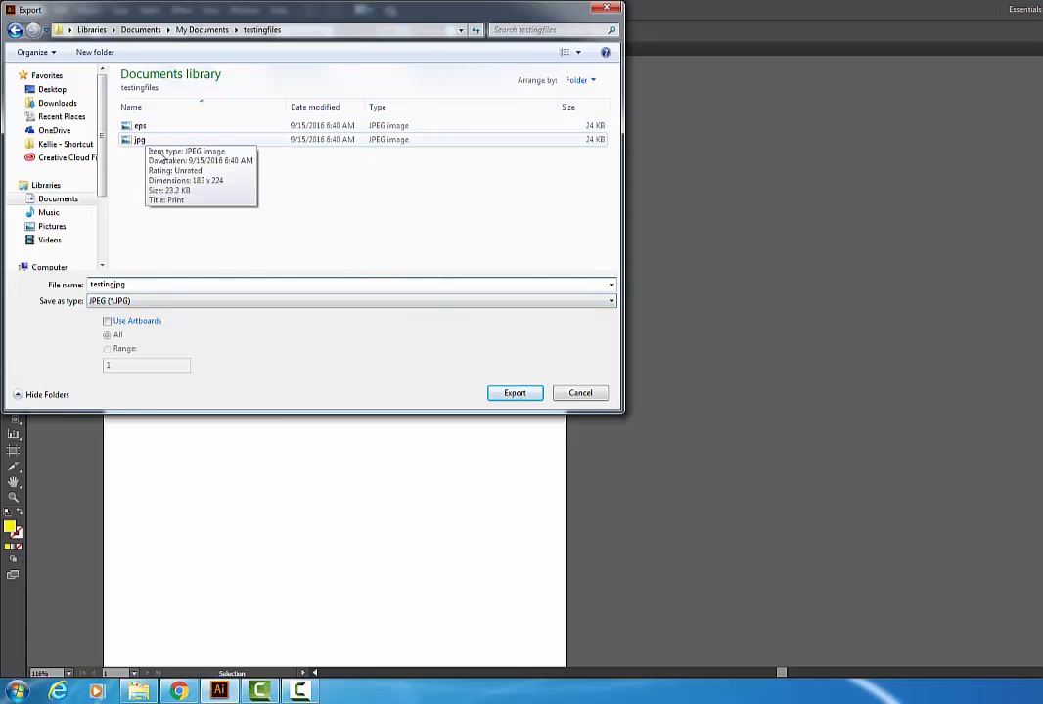
click(514, 395)
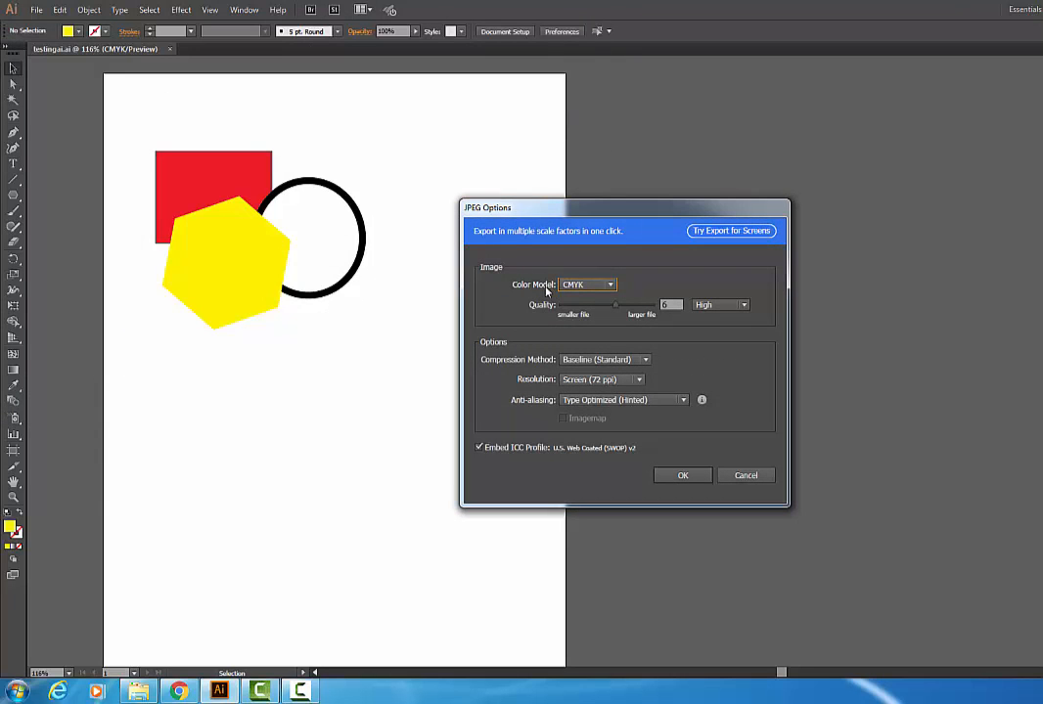
Step: Set the JPEG color model to RGB with Screen (72 ppi) resolution and confirm the JPEG options
drag(565, 208, 427, 118)
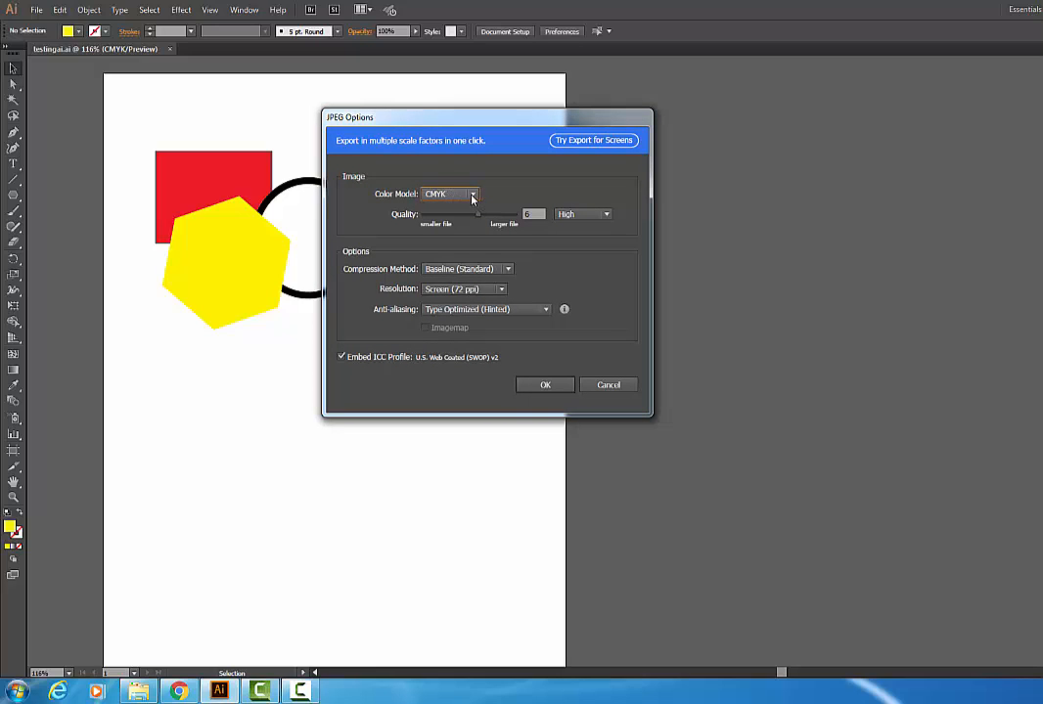
click(473, 195)
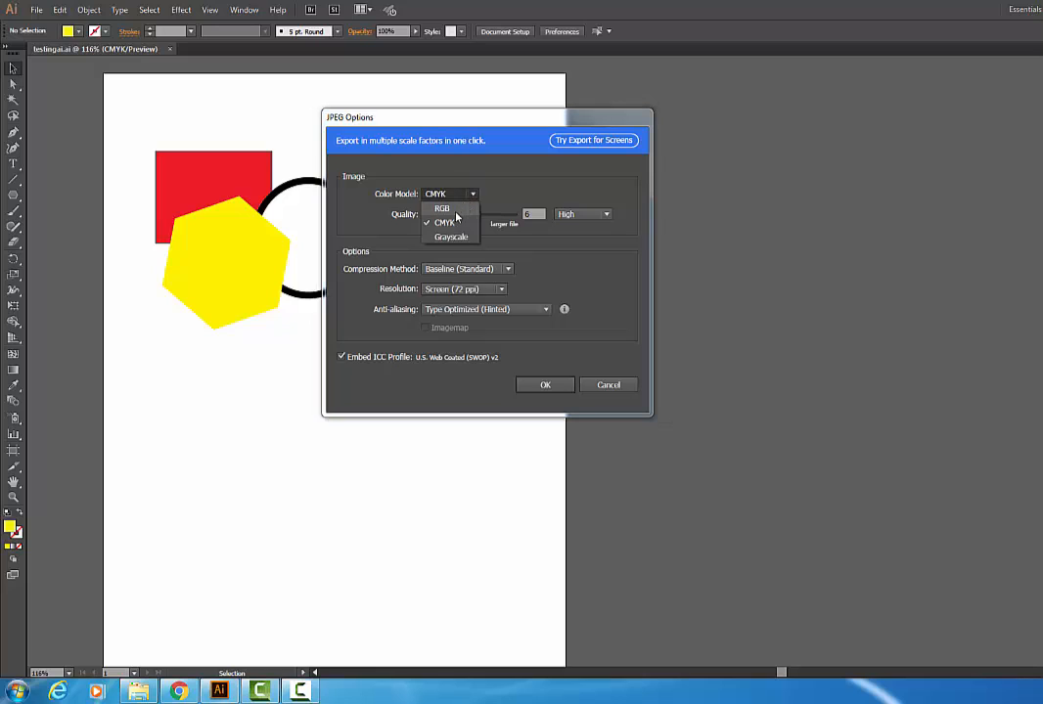
click(445, 210)
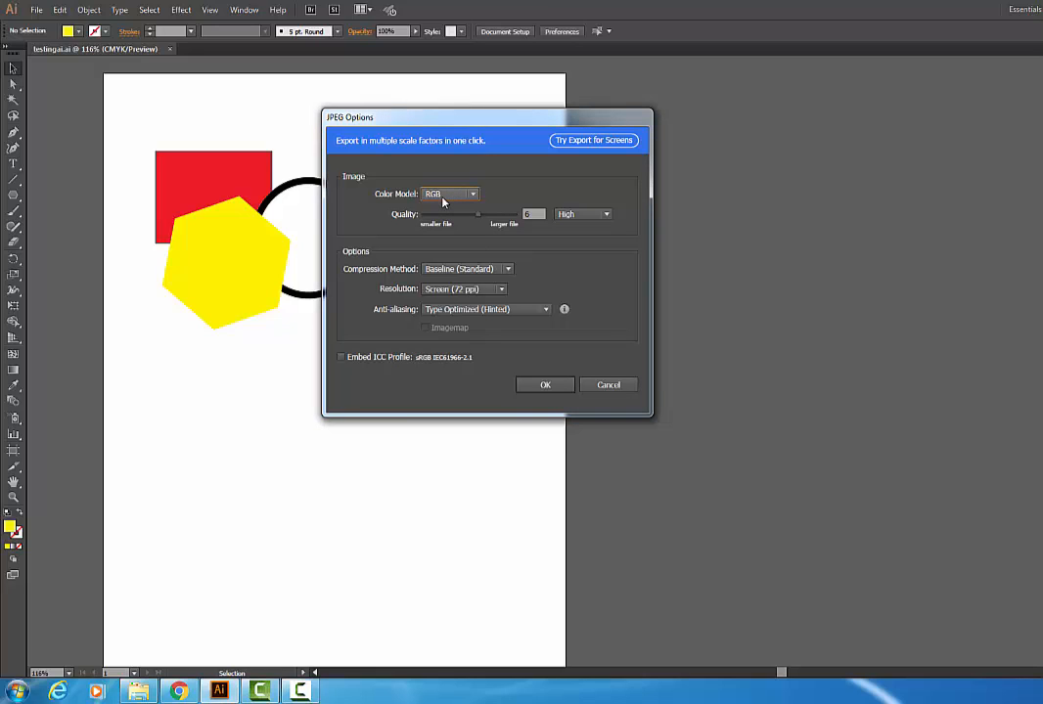
click(443, 201)
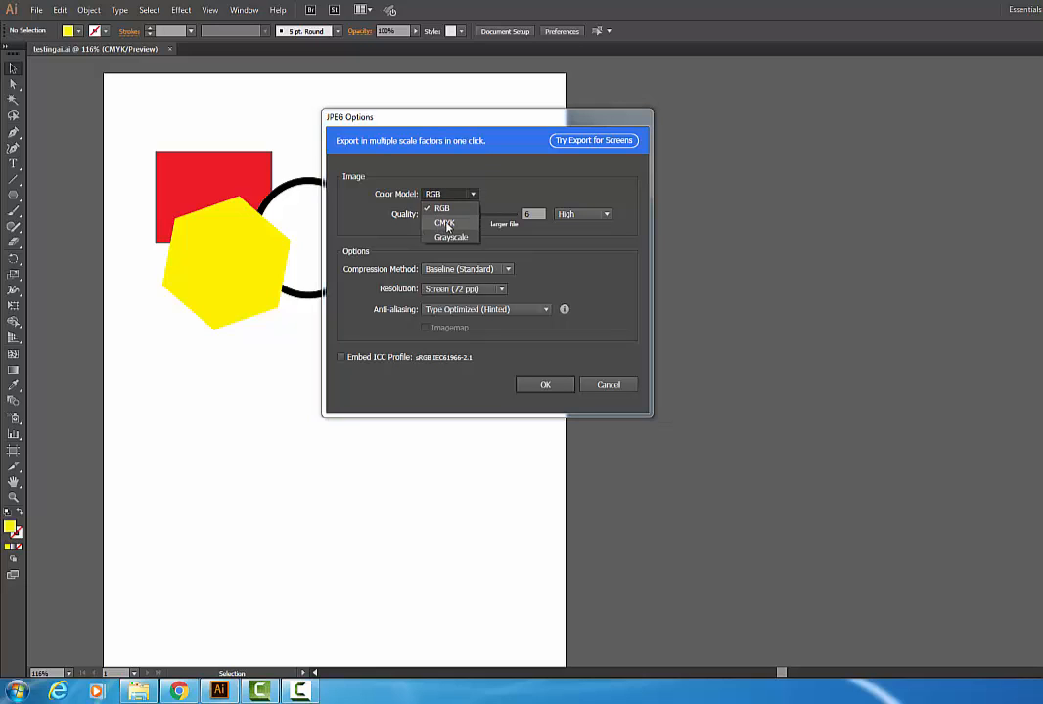
click(444, 210)
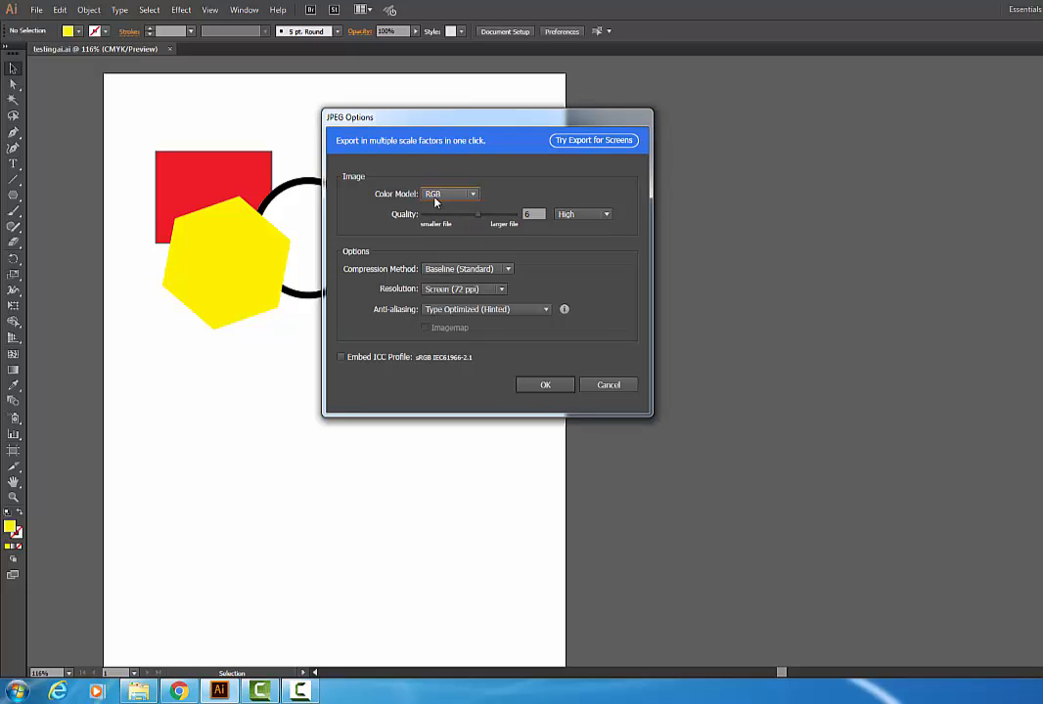
click(446, 291)
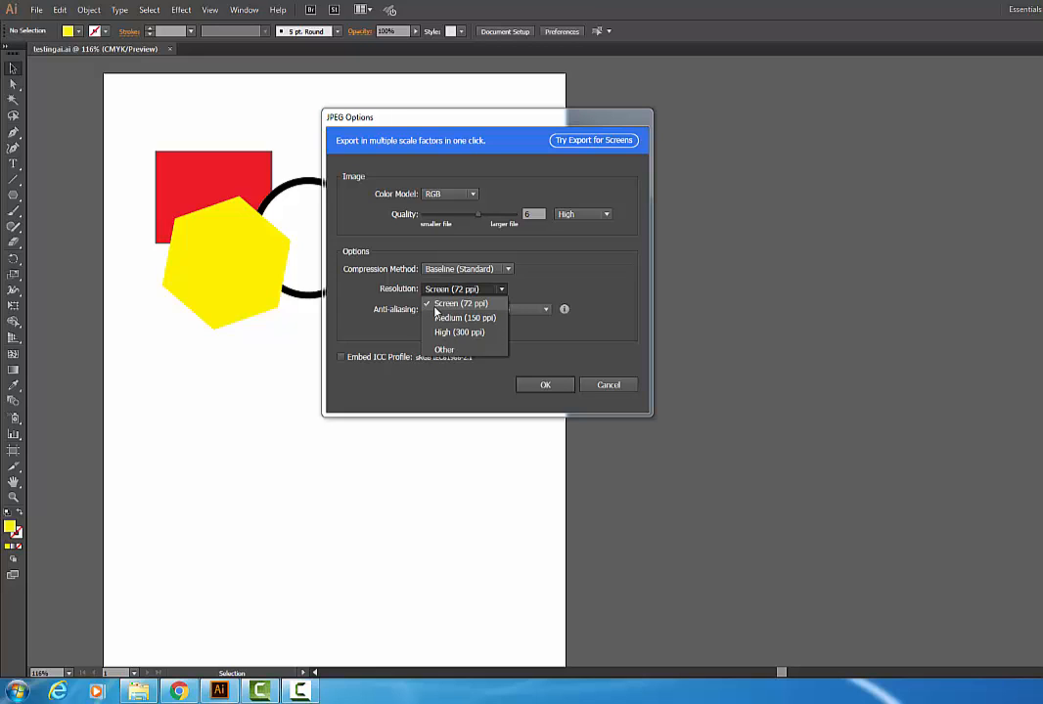
click(435, 305)
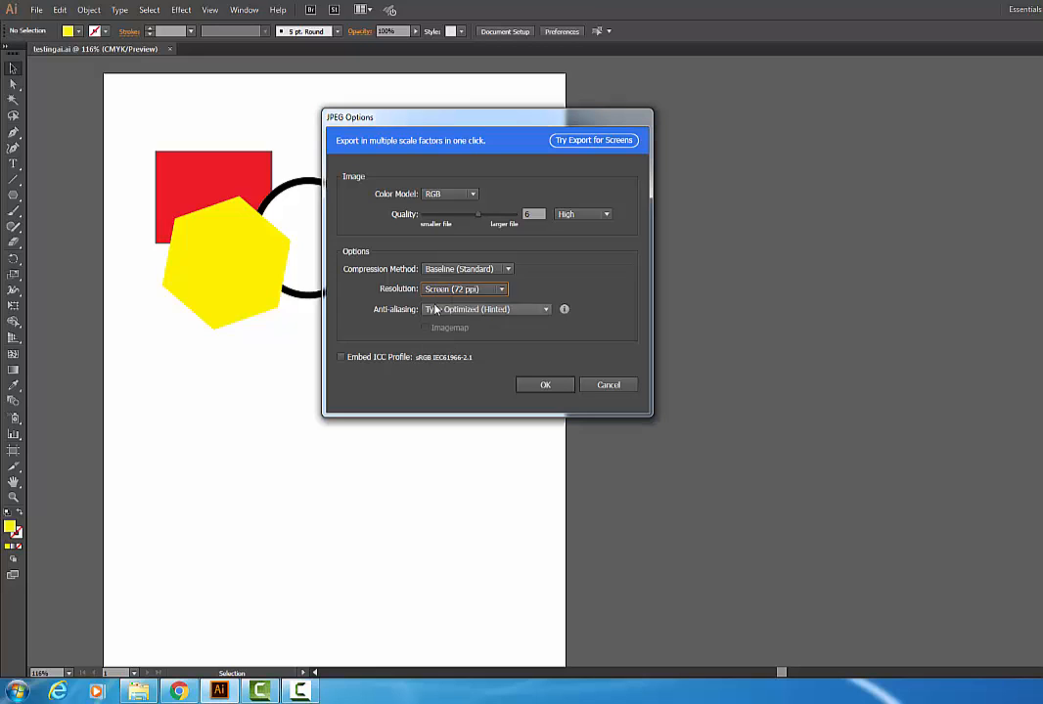
click(537, 385)
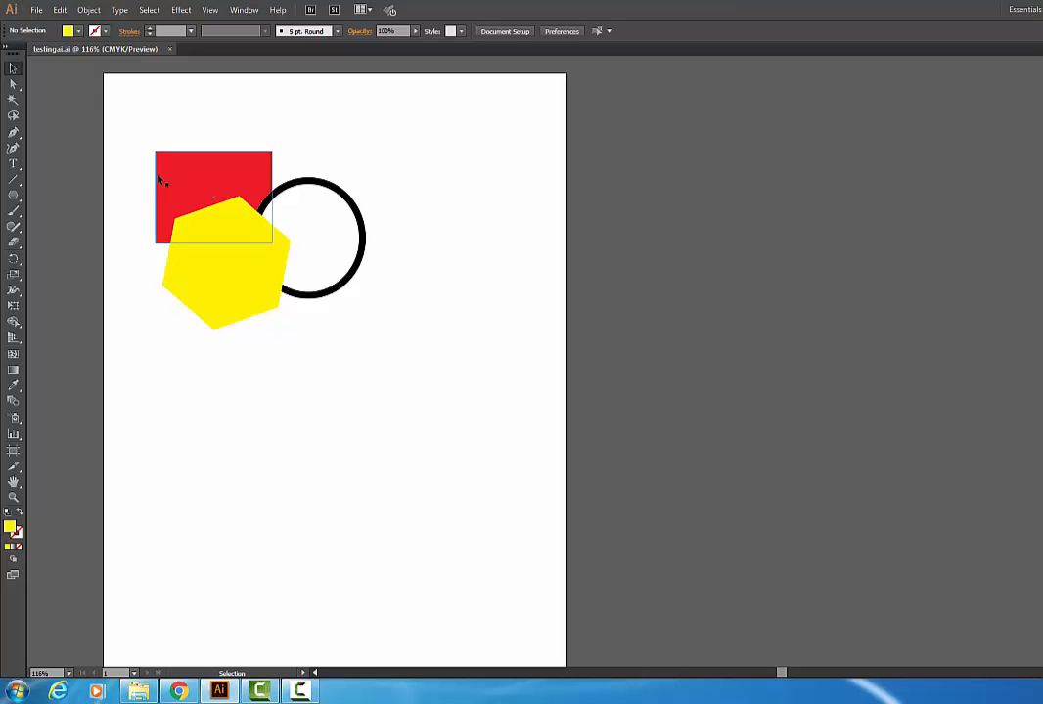
Step: Export the drawing with Export As as a PNG file named testingpng
click(36, 10)
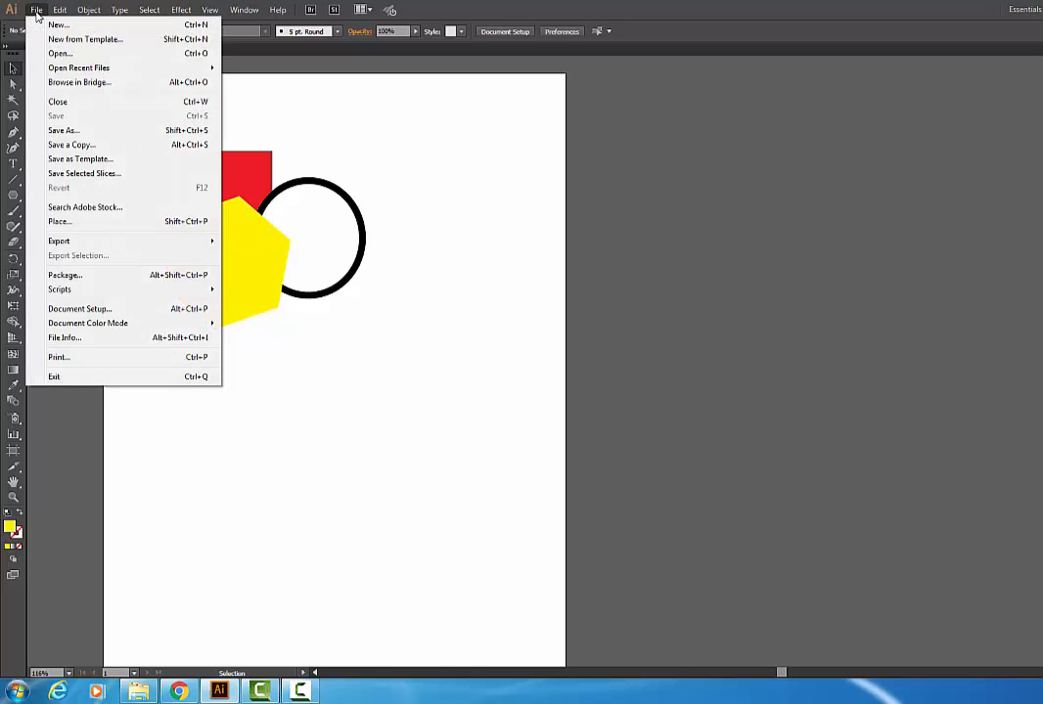
mouse_move(96, 243)
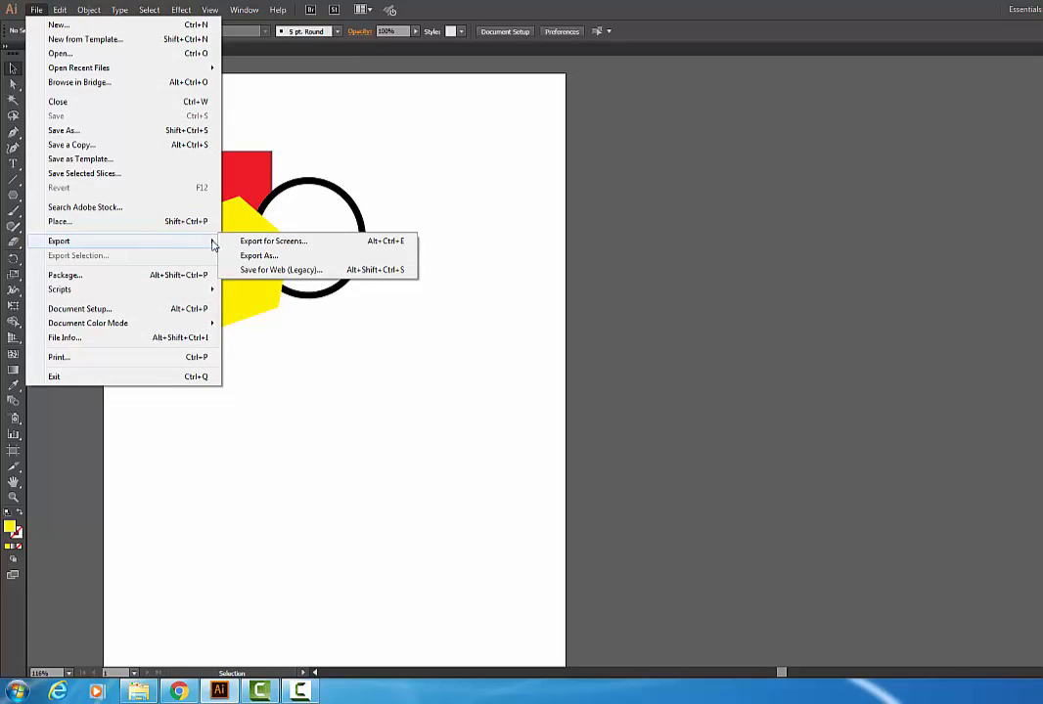
click(245, 257)
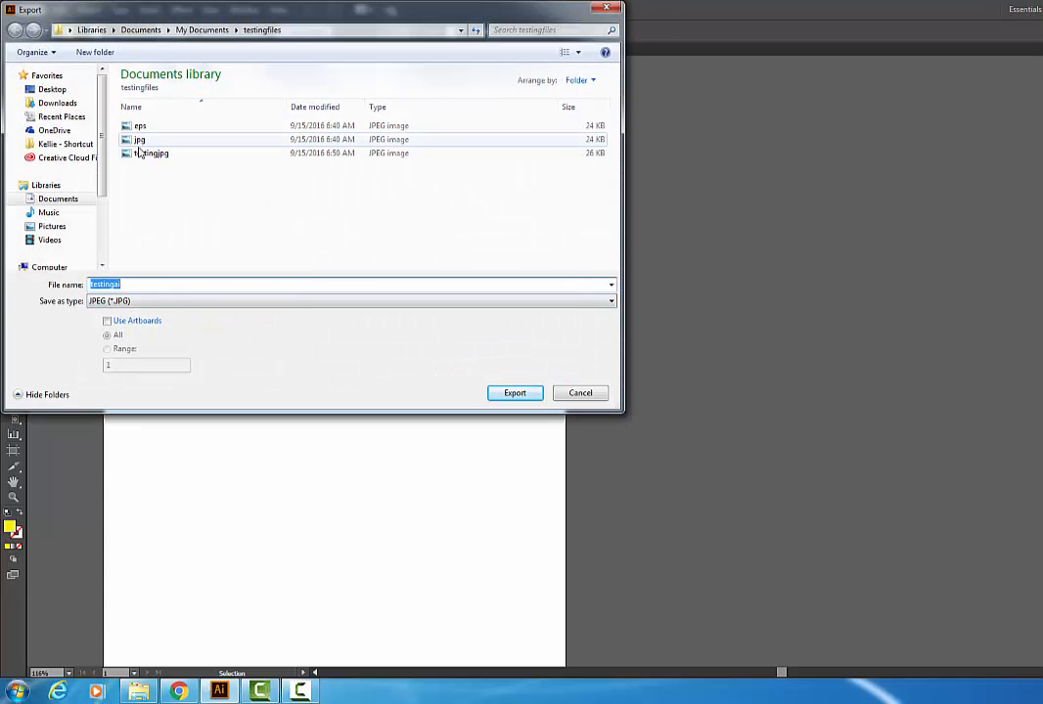
click(167, 301)
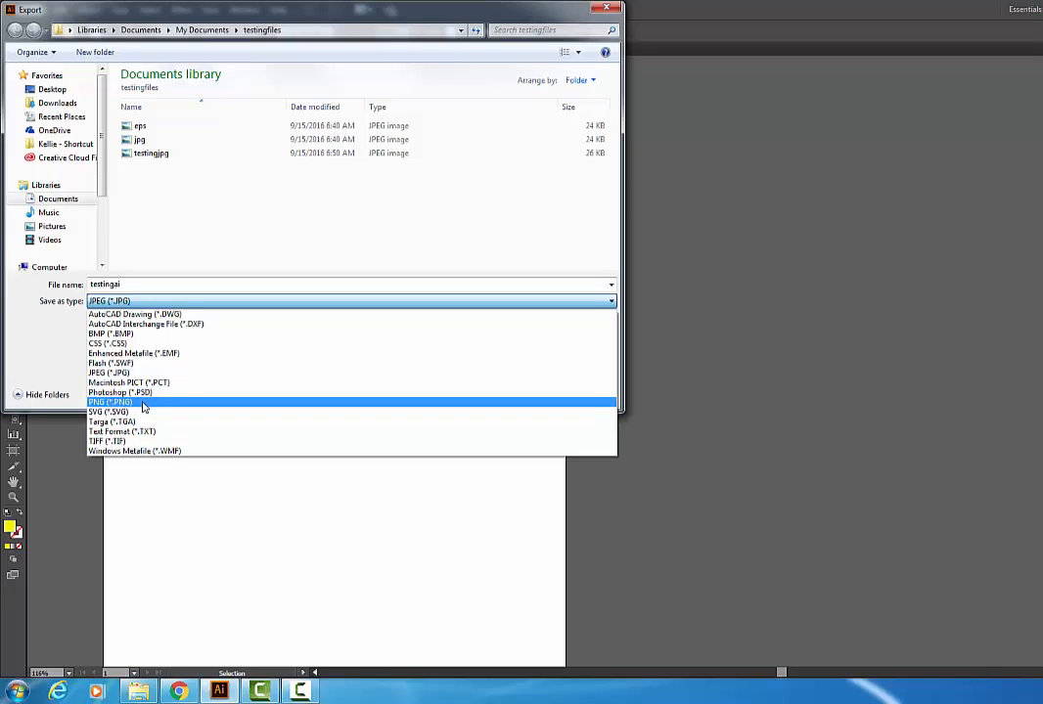
click(115, 404)
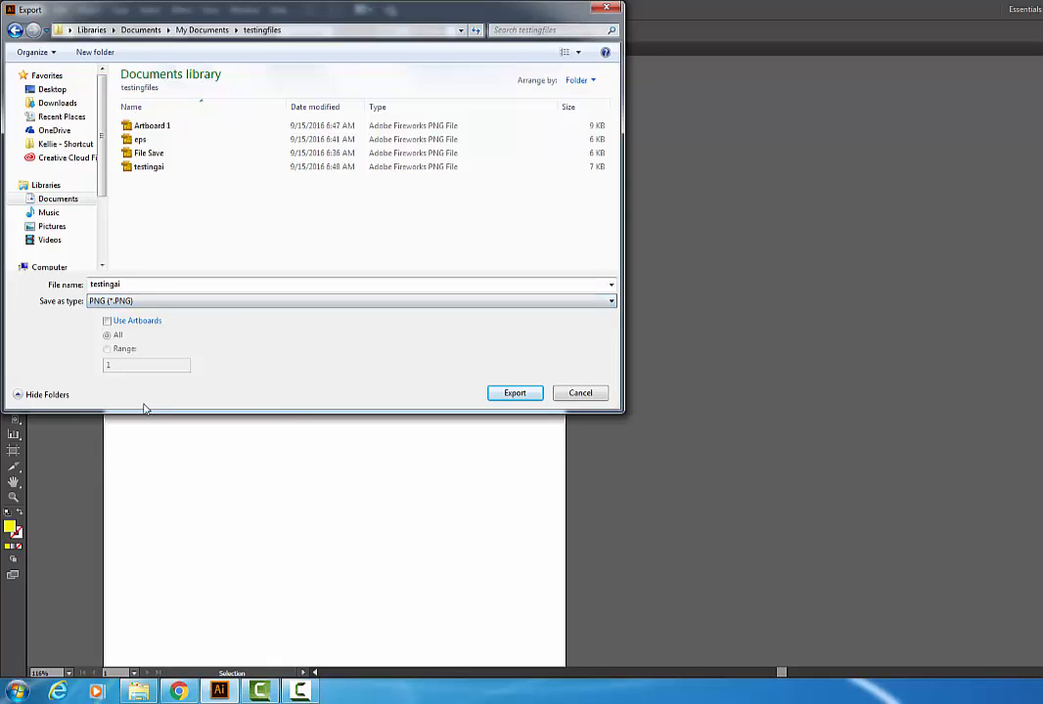
double_click(128, 283)
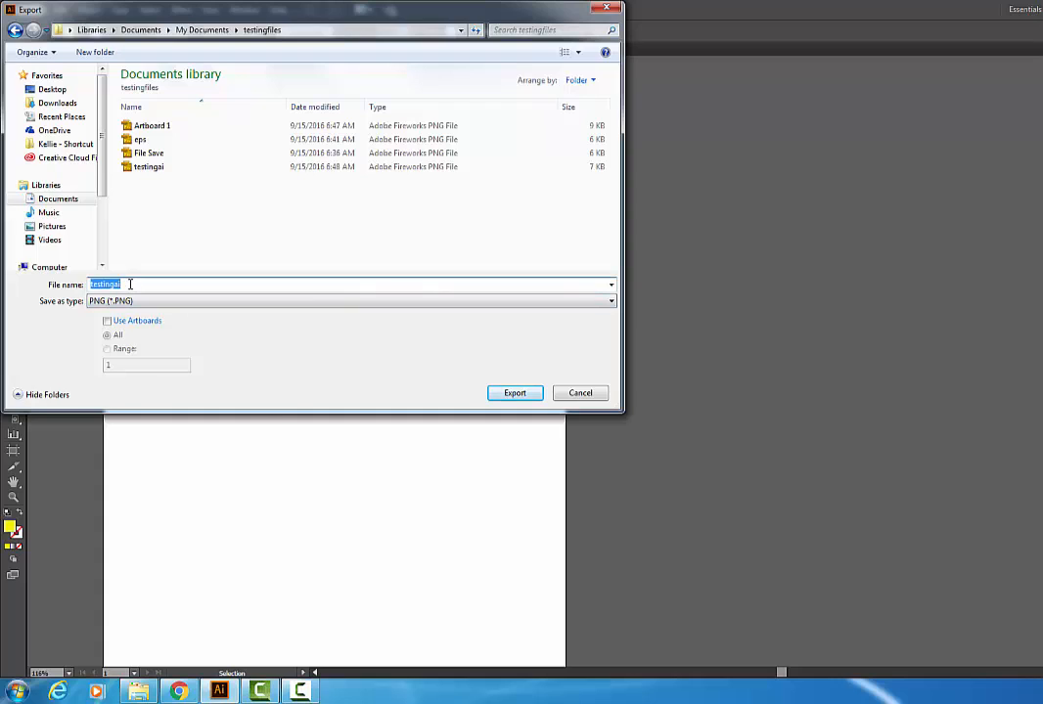
click(130, 283)
key(BackSpace)
key(BackSpace)
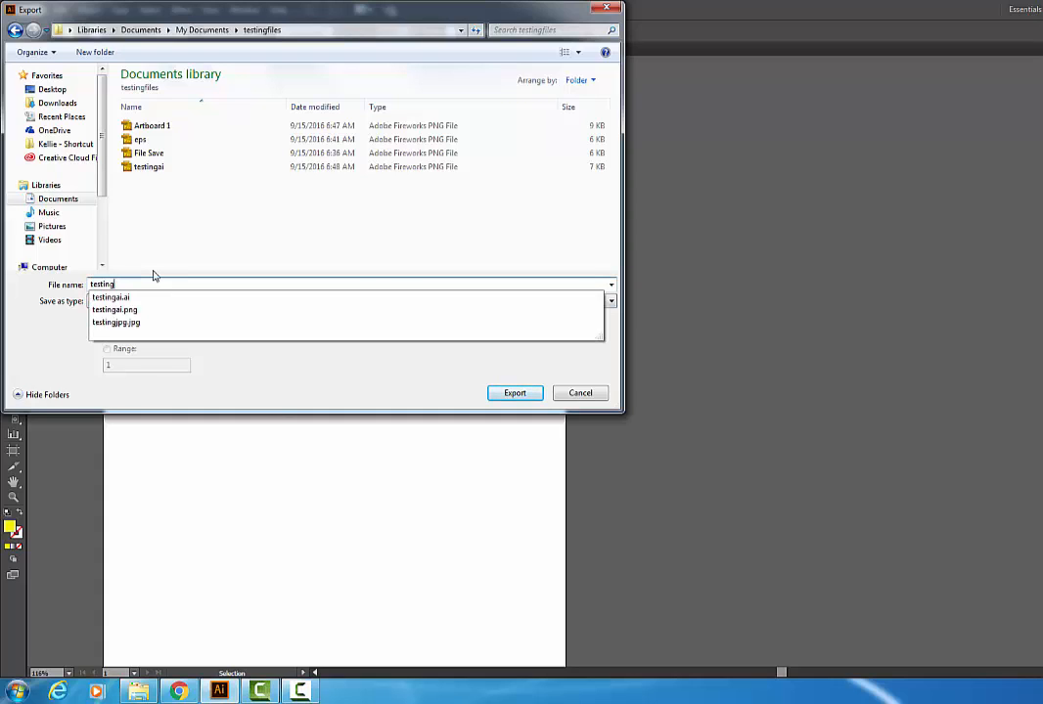
text(png)
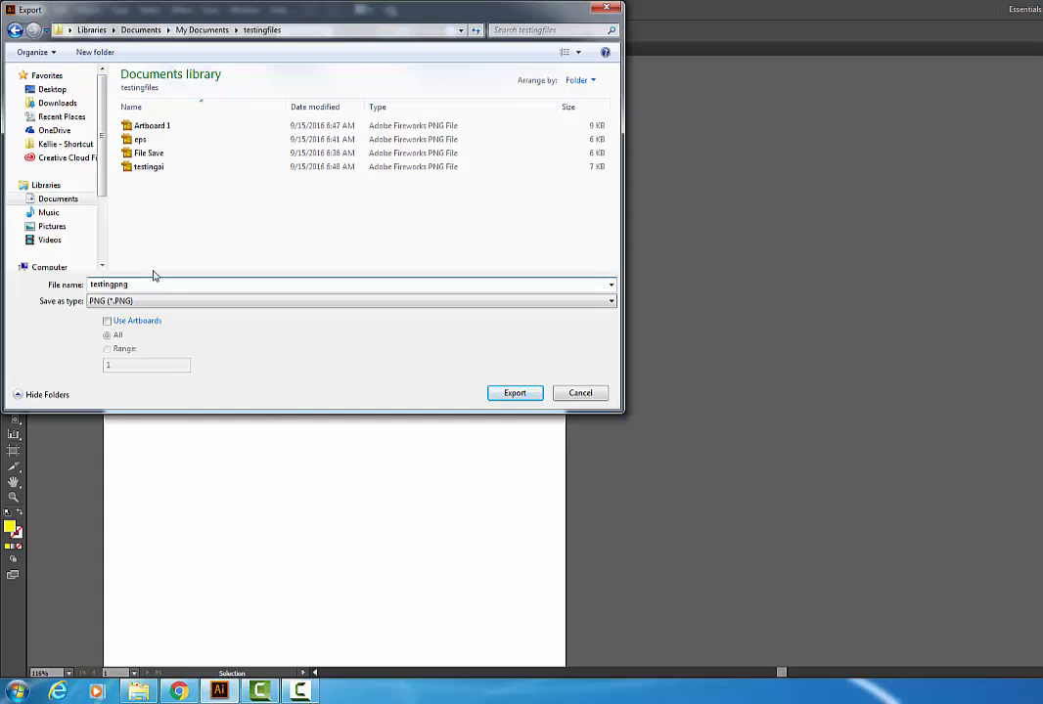
click(535, 396)
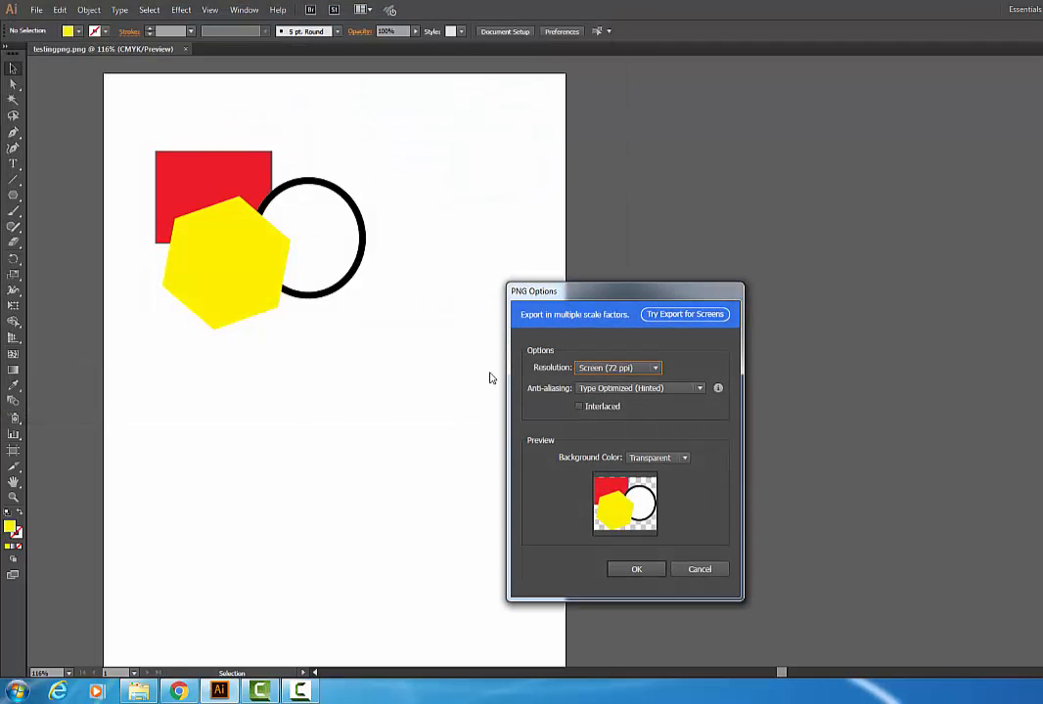
Step: Confirm the PNG options with Screen (72 ppi) resolution and a Transparent background after previewing White and Black backgrounds
drag(573, 288, 300, 107)
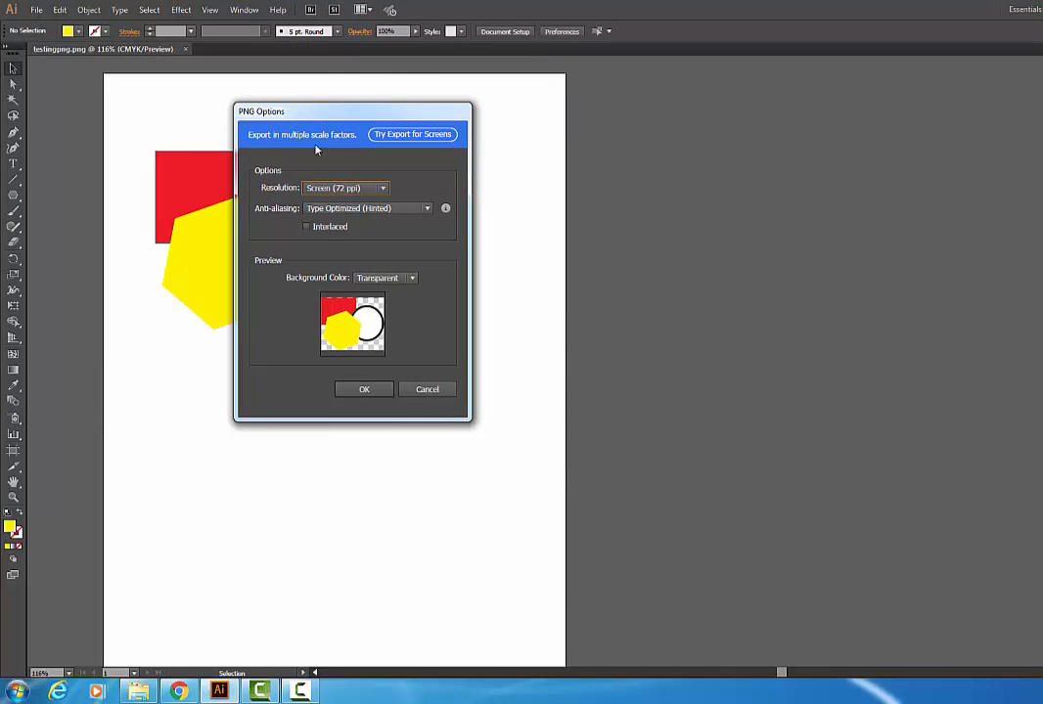
click(384, 189)
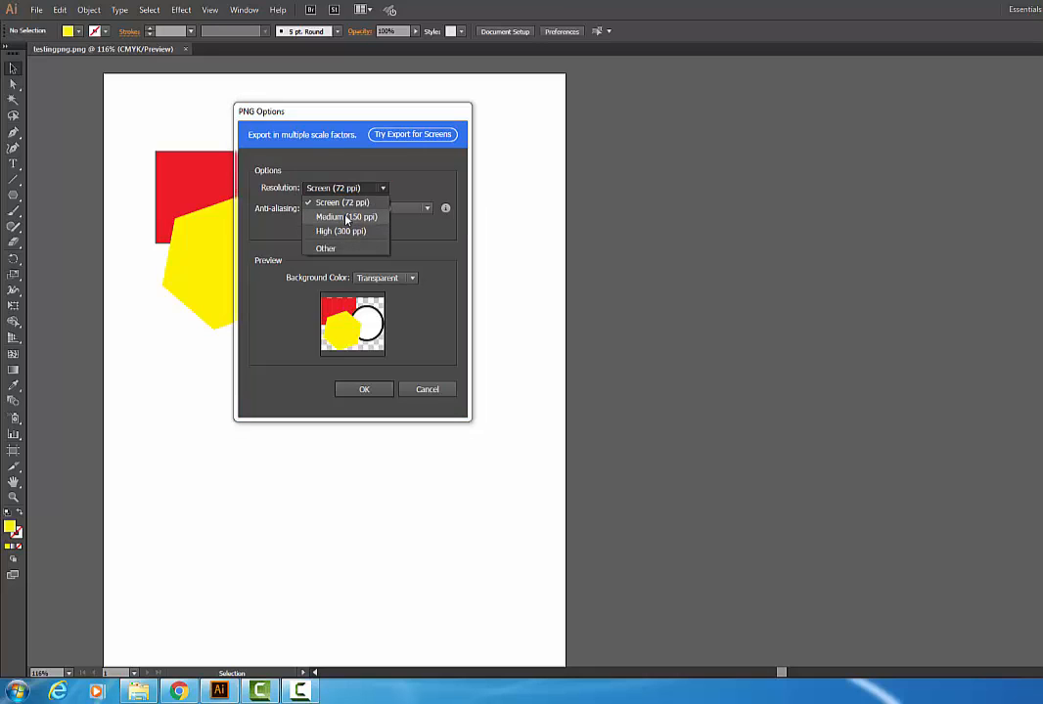
click(348, 205)
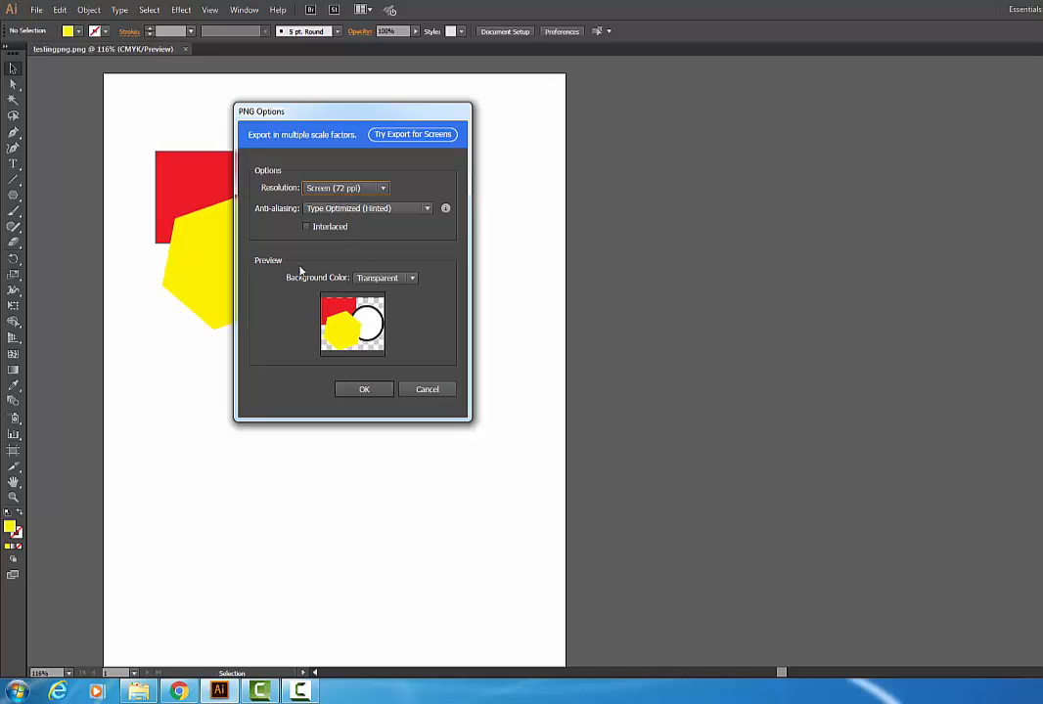
click(411, 278)
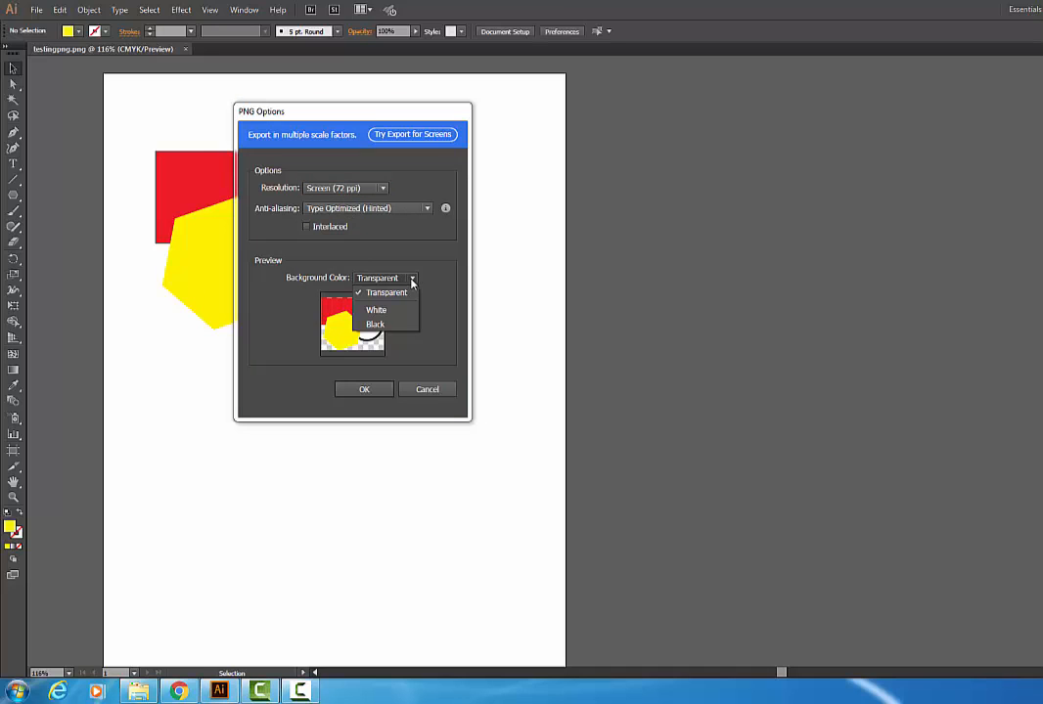
click(376, 310)
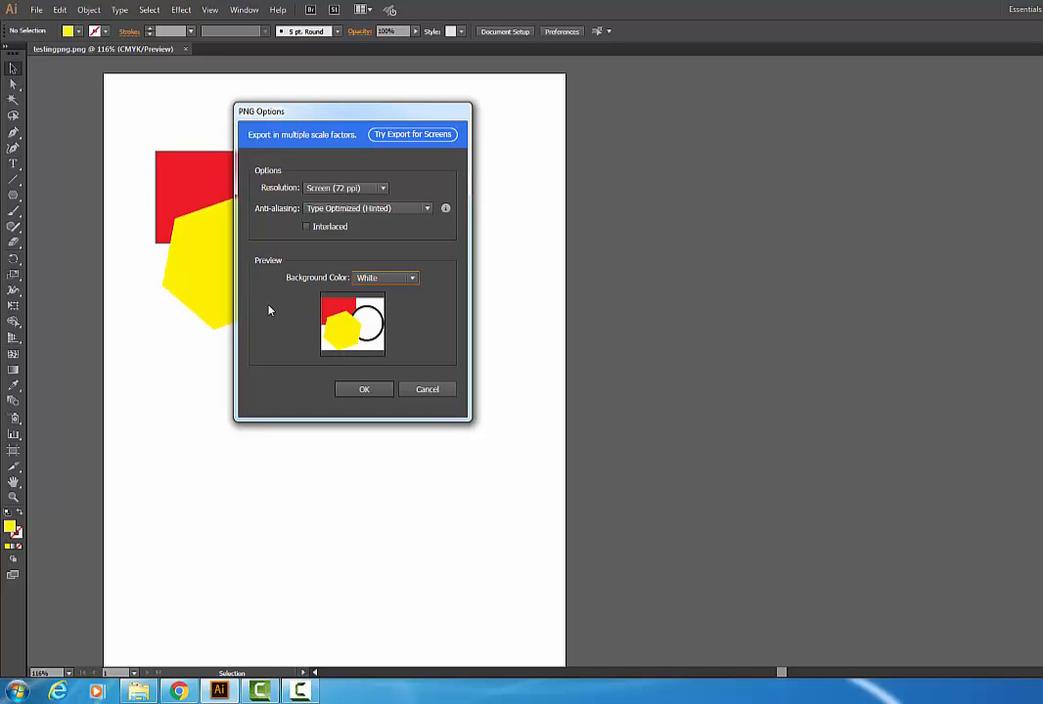
click(383, 277)
click(378, 292)
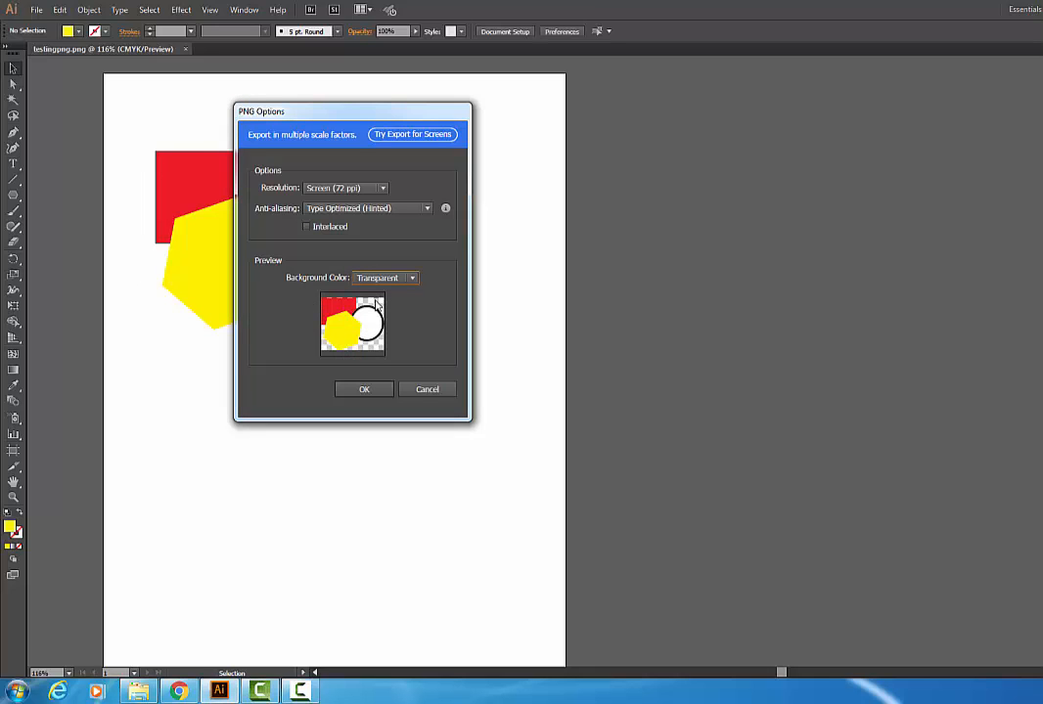
click(381, 278)
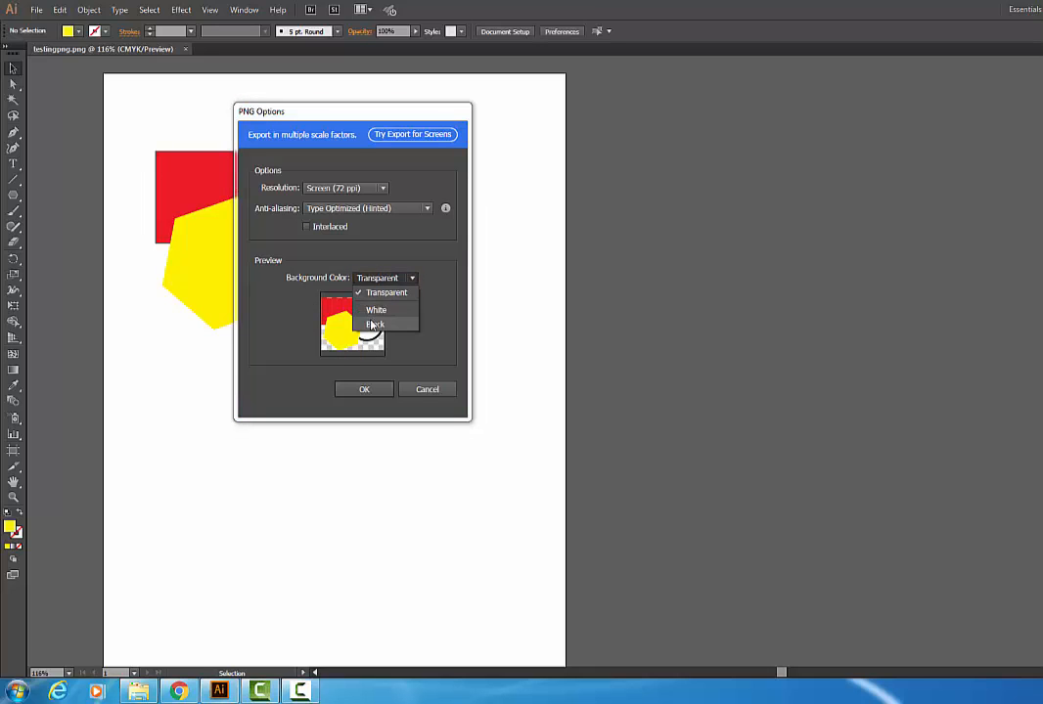
click(373, 323)
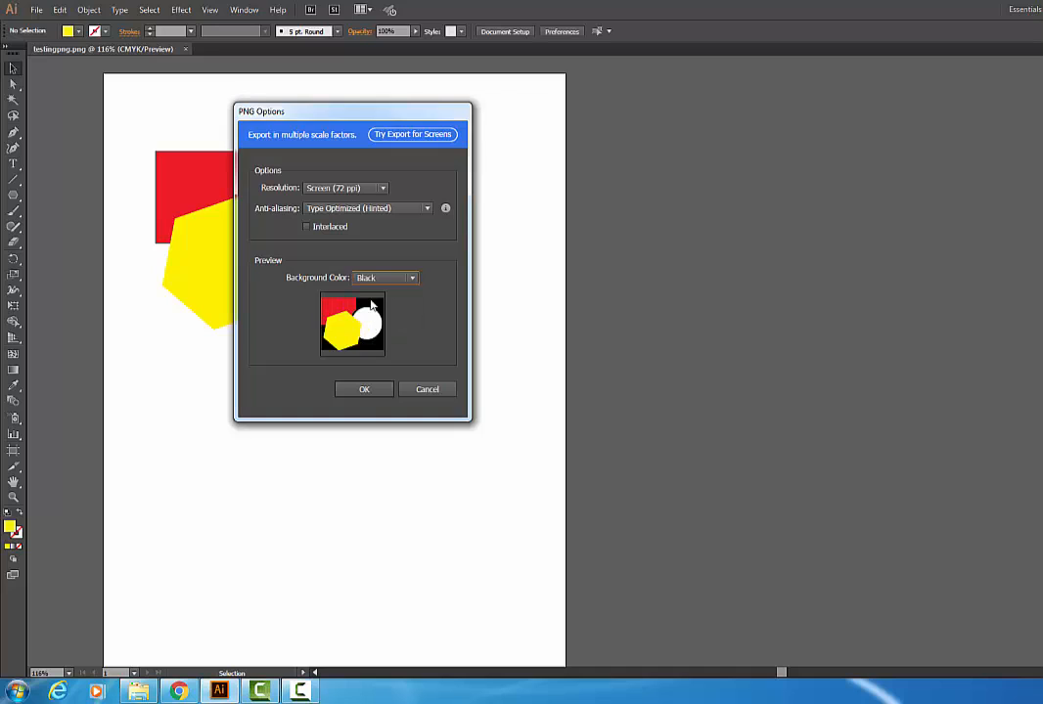
click(378, 278)
click(373, 293)
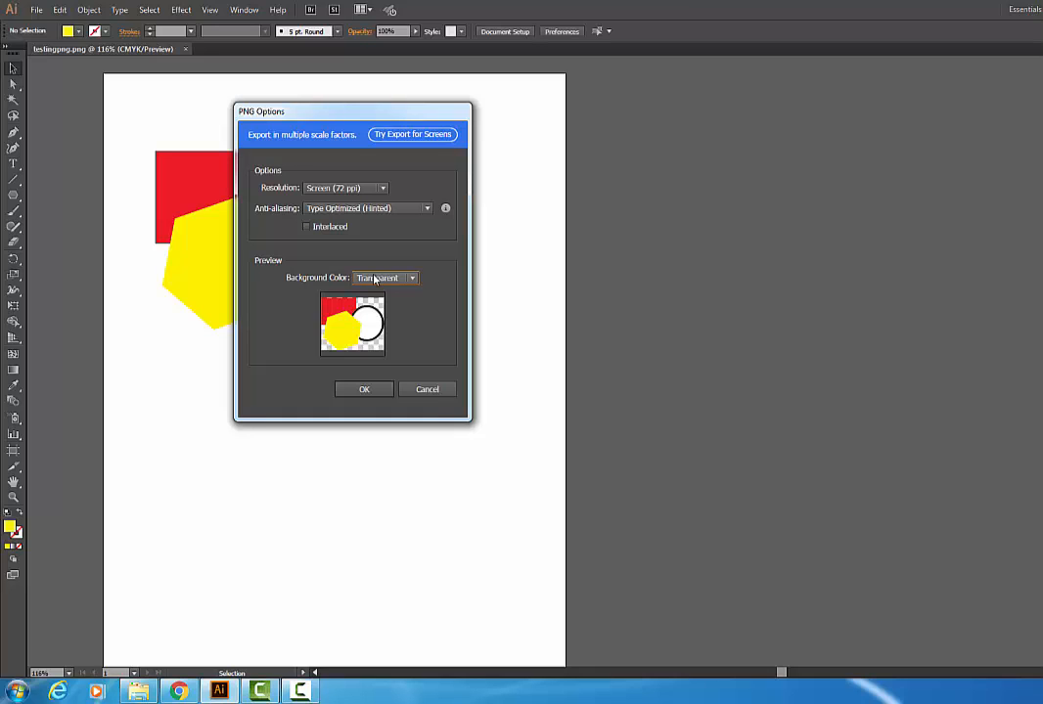
click(345, 393)
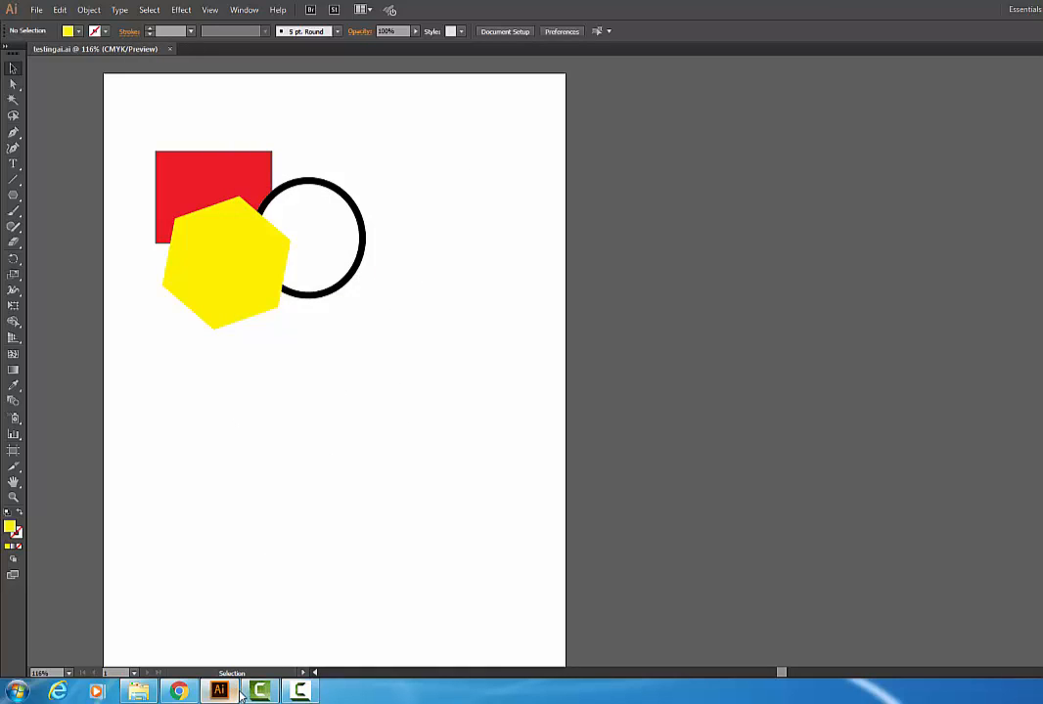
Step: Switch to Chrome and upload the eps JPEG image from the testingfiles folder into the Google Slides presentation
click(178, 692)
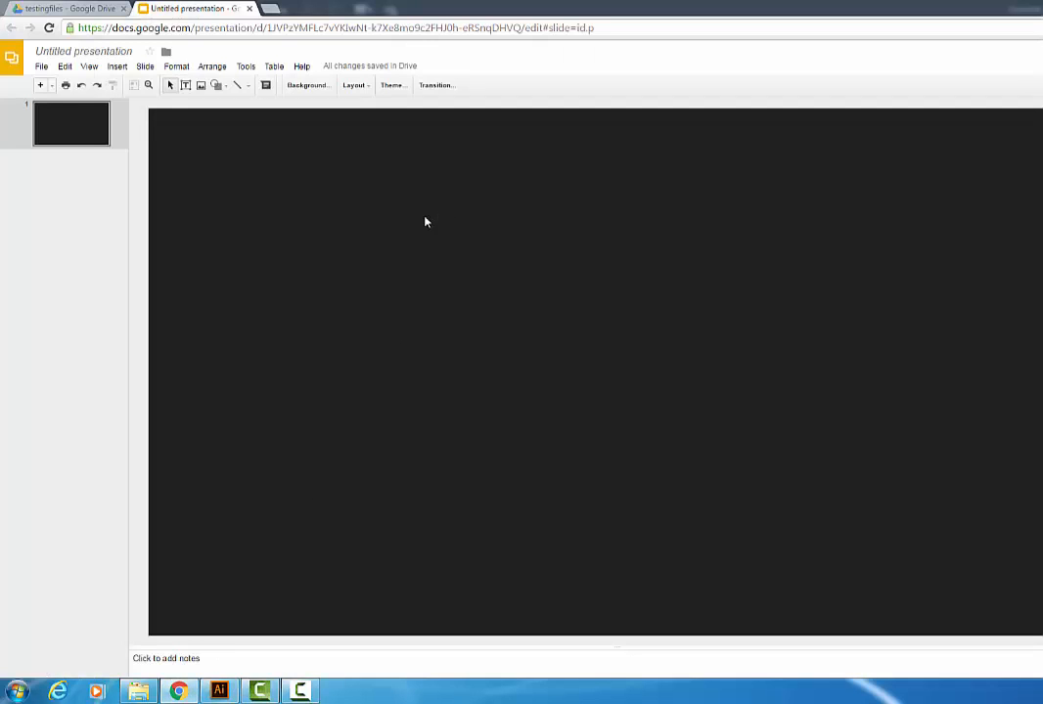
click(200, 85)
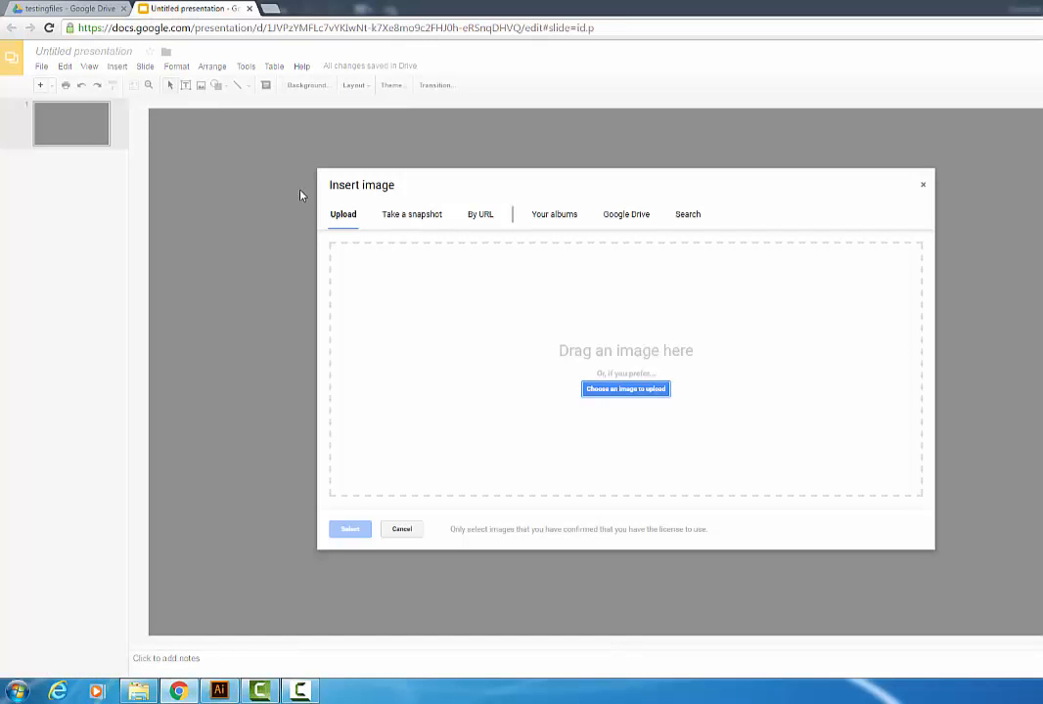
click(604, 390)
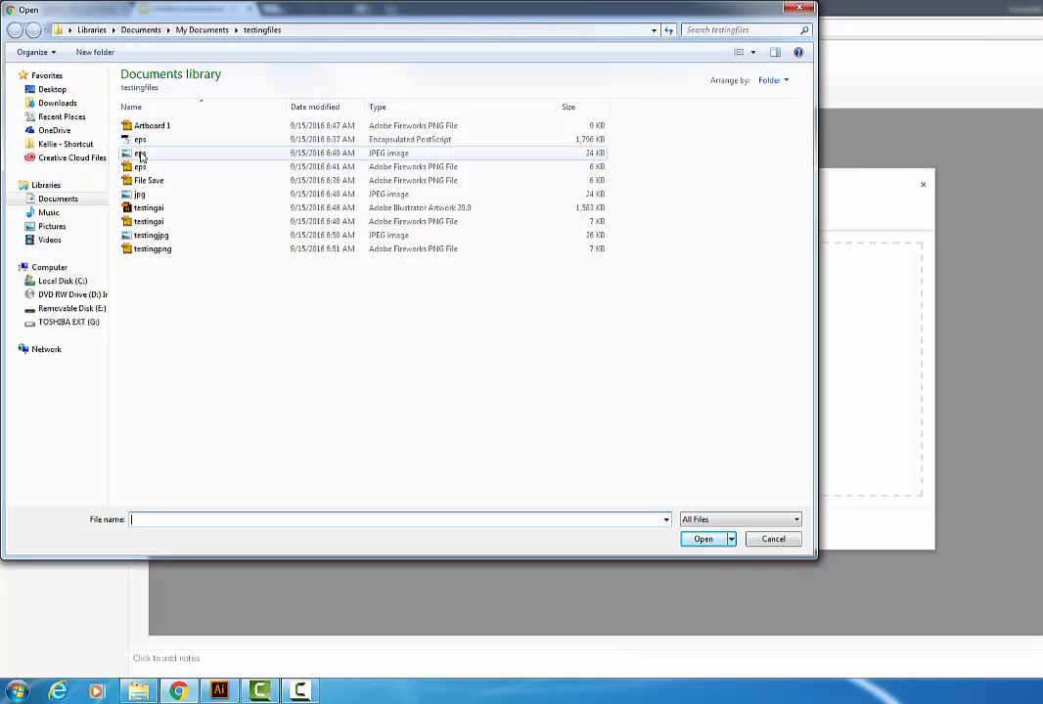
click(141, 154)
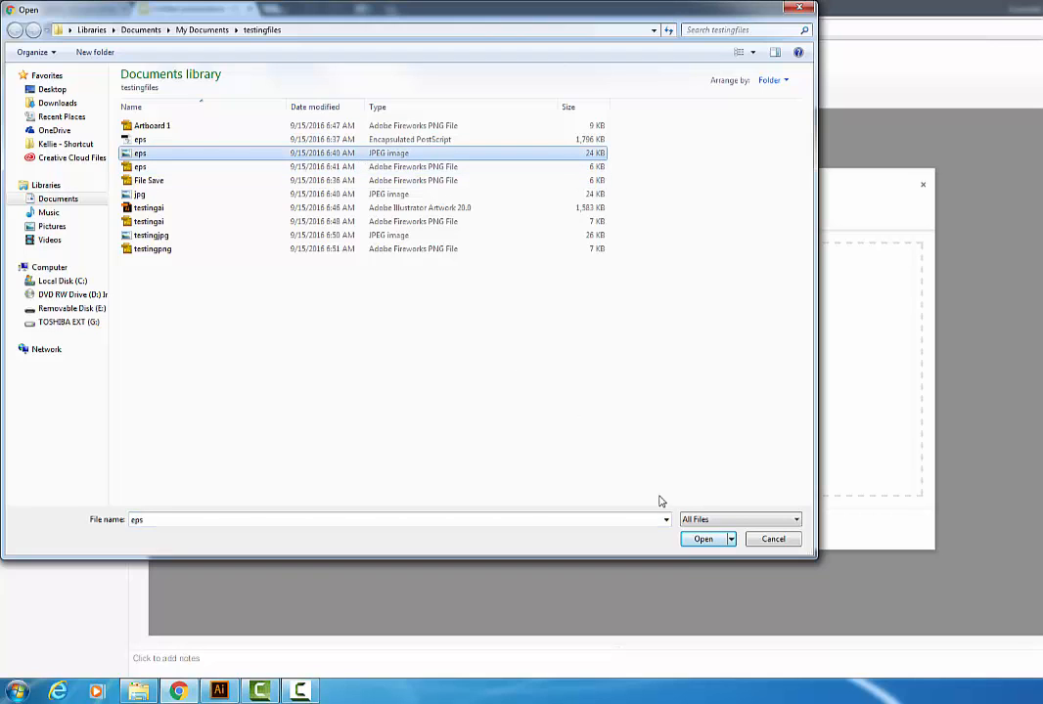
click(696, 539)
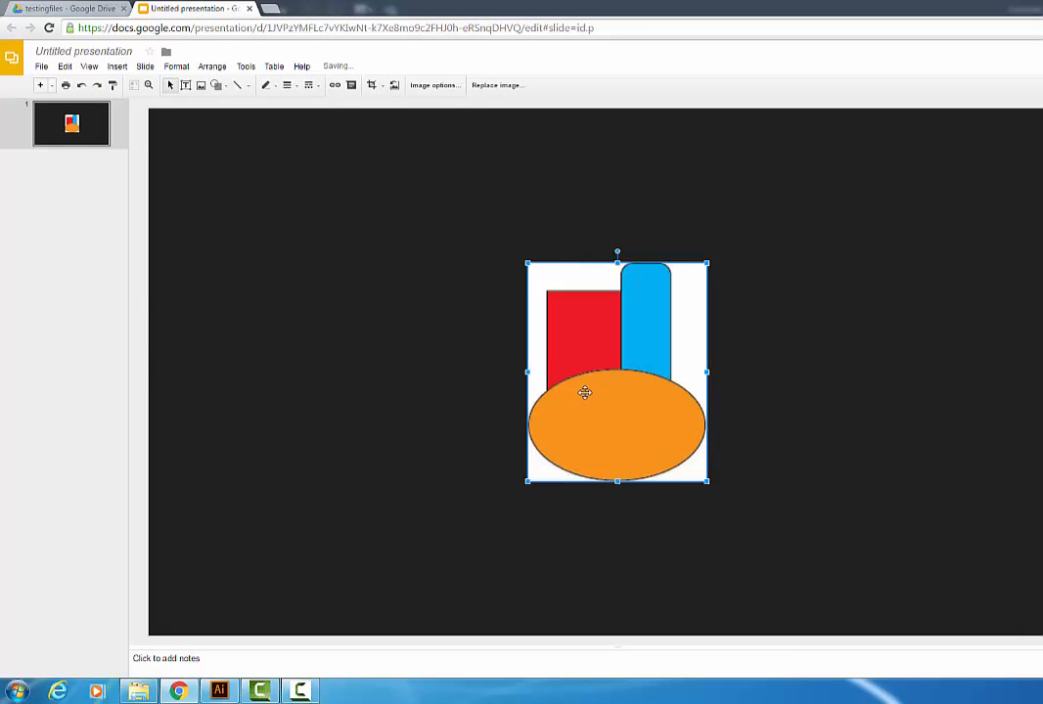
Step: Move the inserted image to the slide's upper-left corner
drag(584, 392, 238, 256)
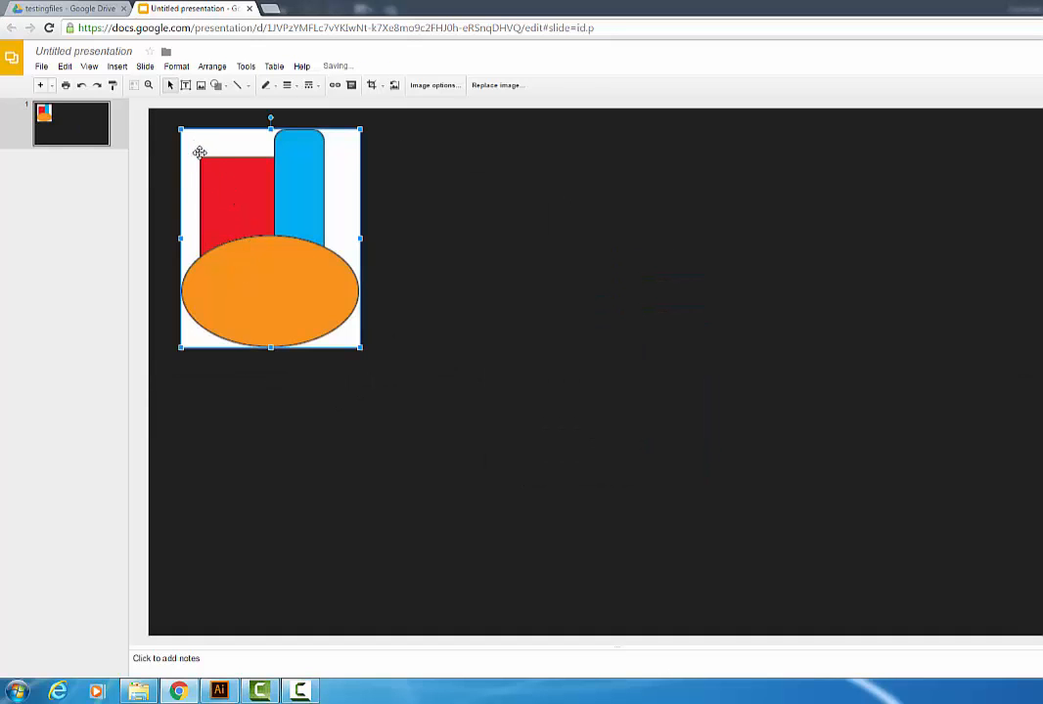
click(515, 211)
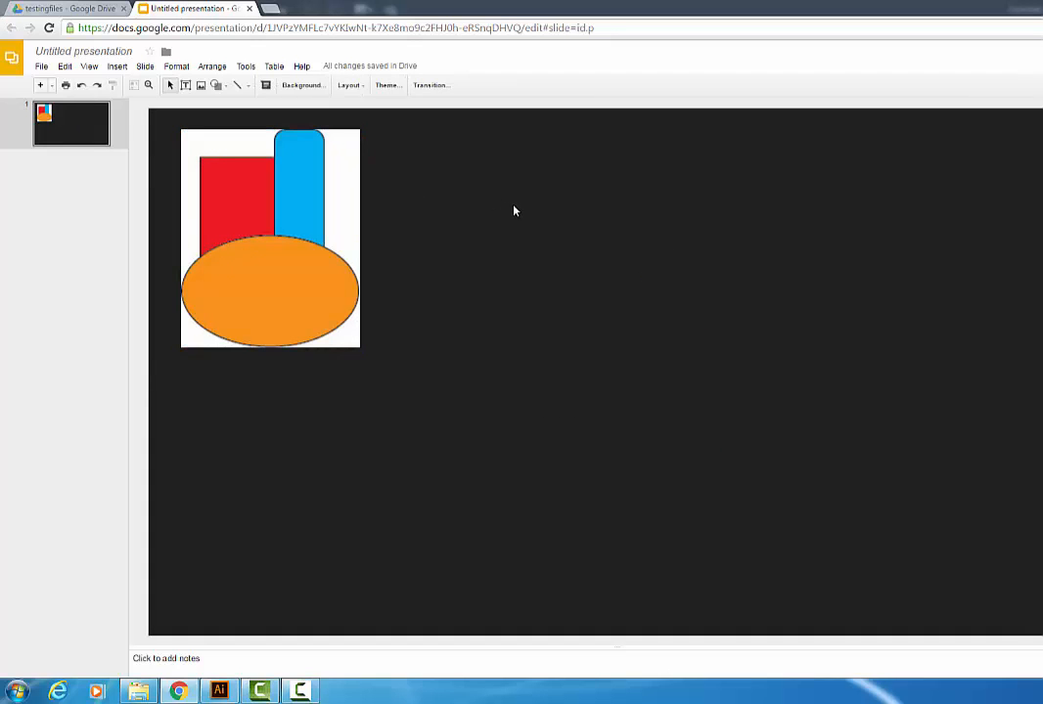
Step: Upload the testingpng image from the testingfiles folder and place it right of the first image
click(201, 85)
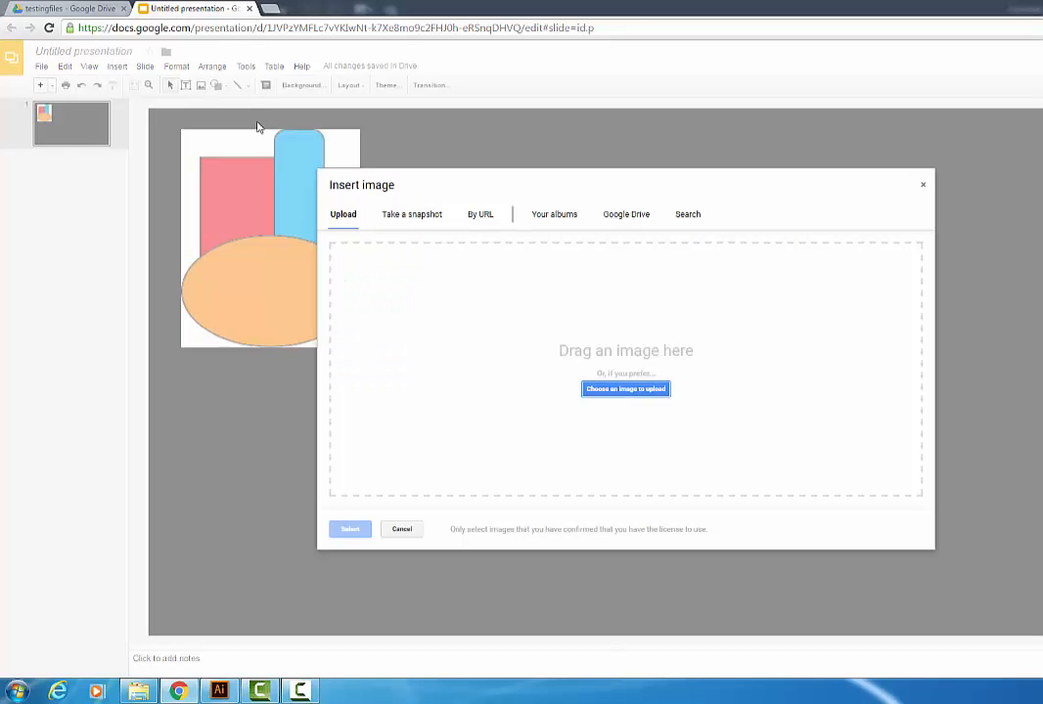
click(616, 392)
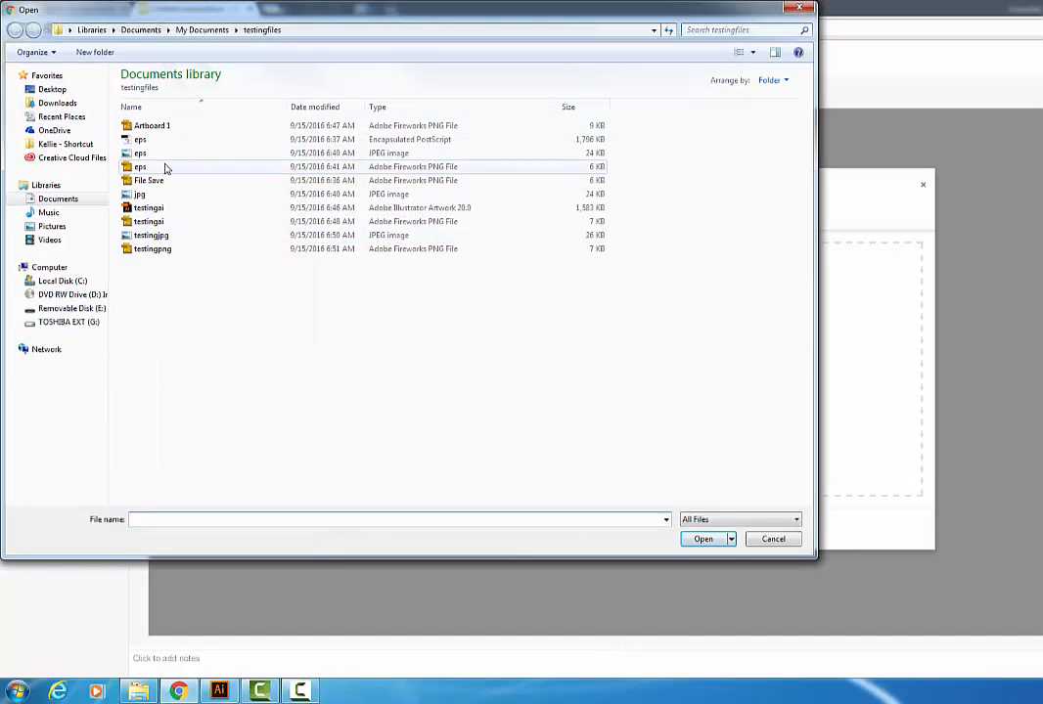
click(155, 250)
click(703, 541)
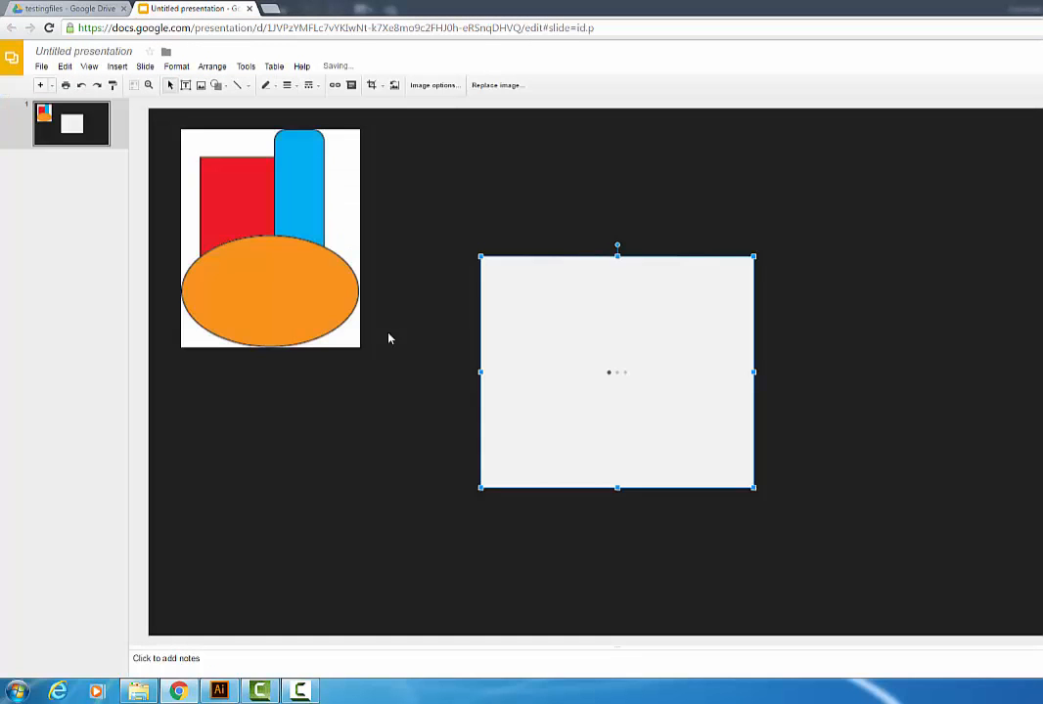
drag(570, 356, 484, 231)
click(705, 370)
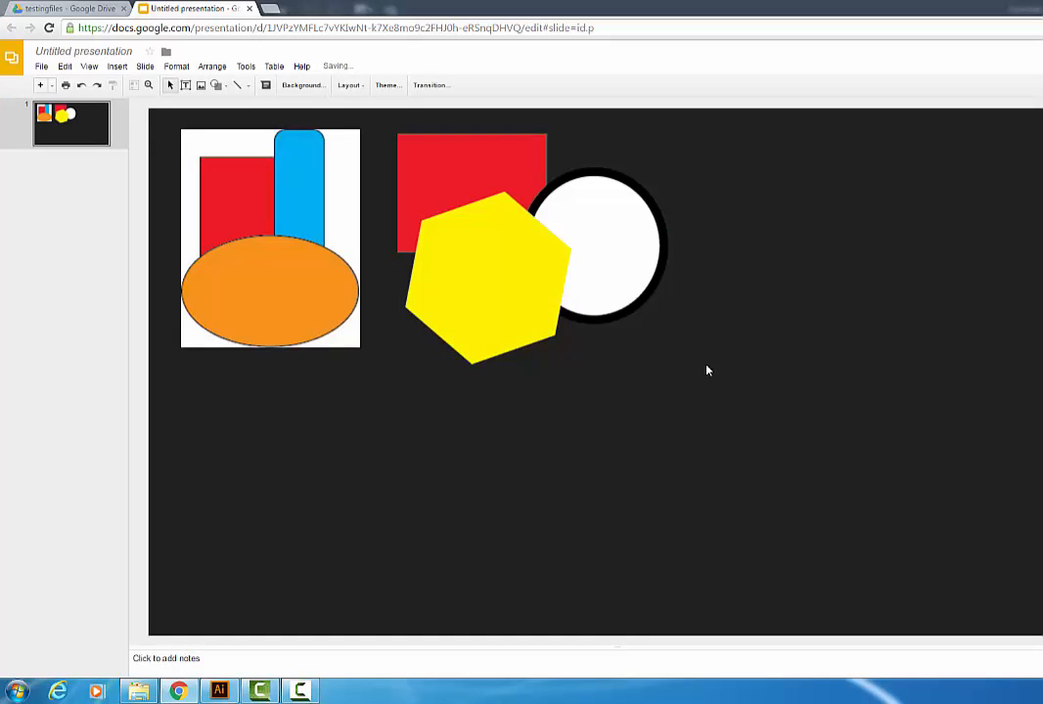
Step: Upload the testingjpg image from the testingfiles folder and move it to the slide's upper-left corner
click(202, 86)
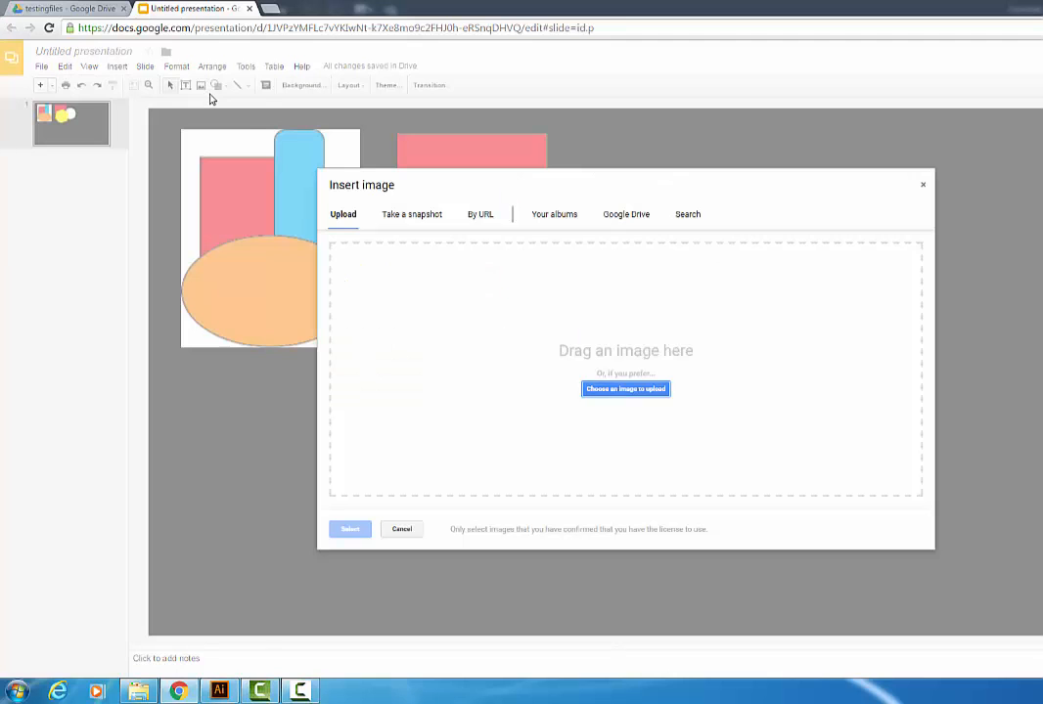
click(636, 392)
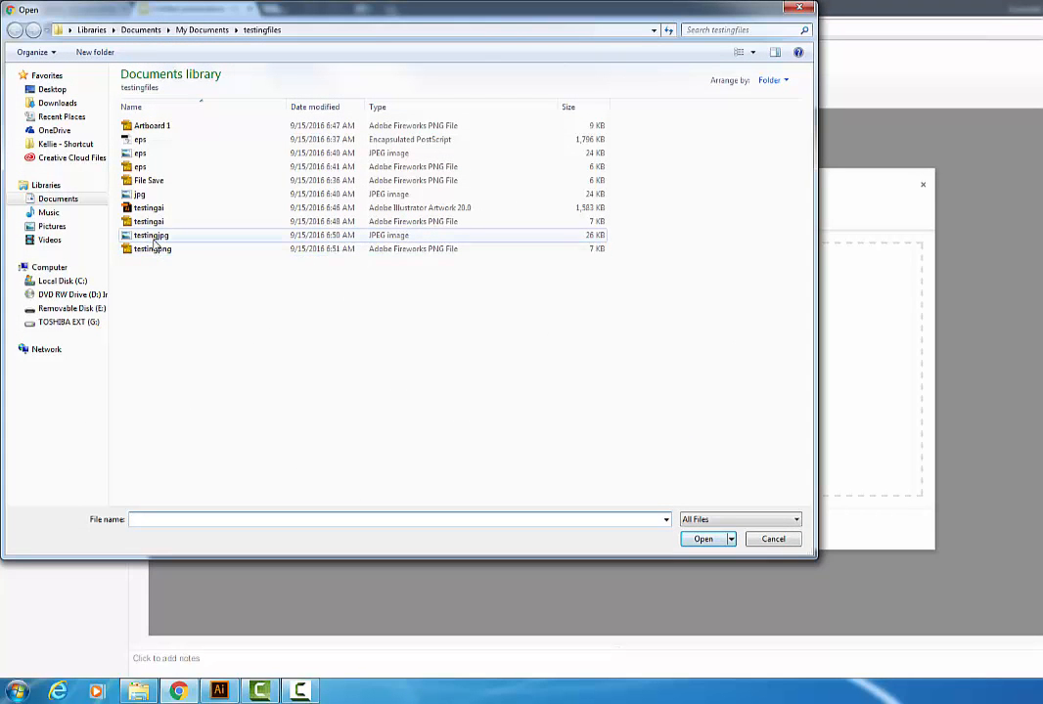
click(153, 241)
click(703, 539)
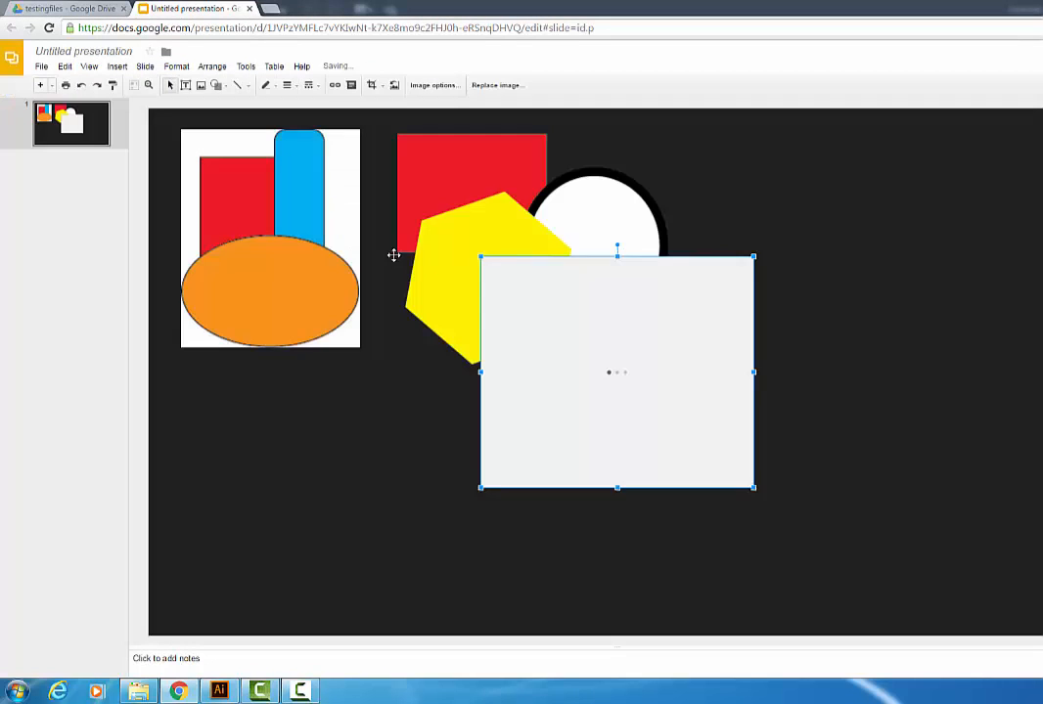
drag(561, 342, 234, 226)
Step: Delete the earlier eps image from the slide
click(260, 252)
key(Delete)
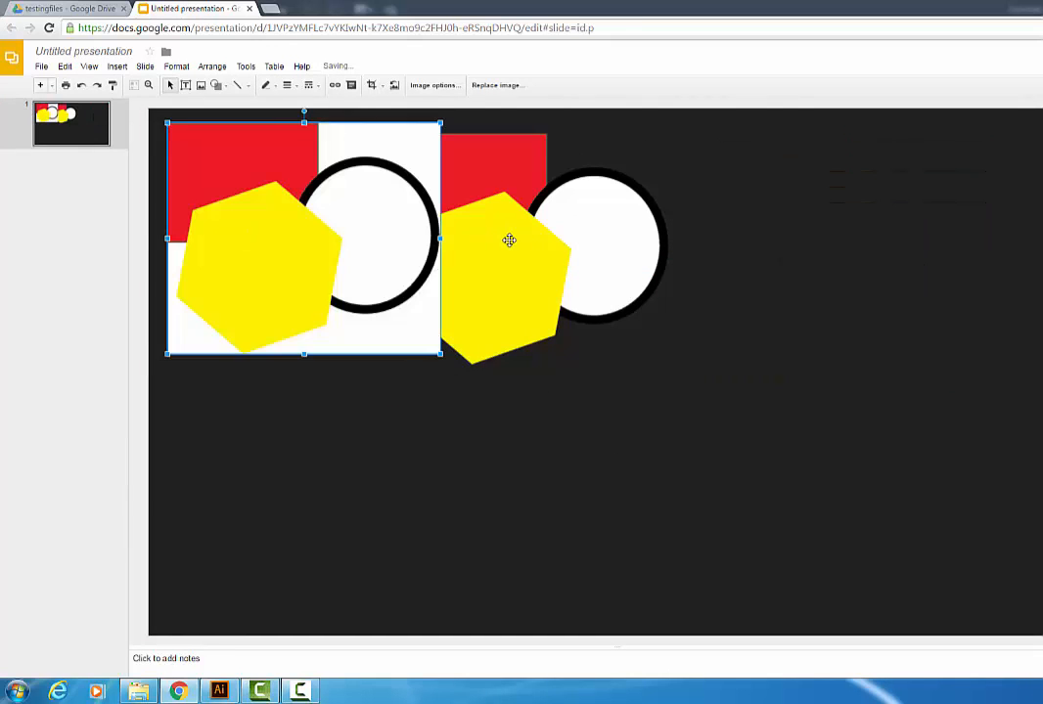
Step: Move the testingpng image slightly right so it sits beside the testingjpg image
drag(506, 240, 584, 240)
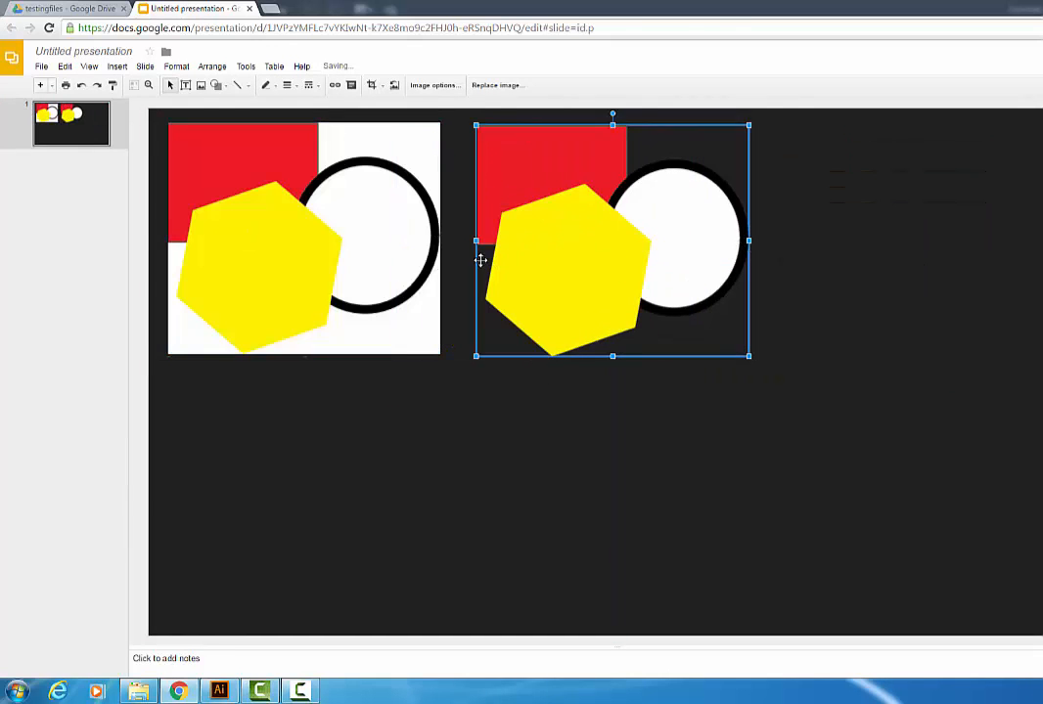
click(423, 314)
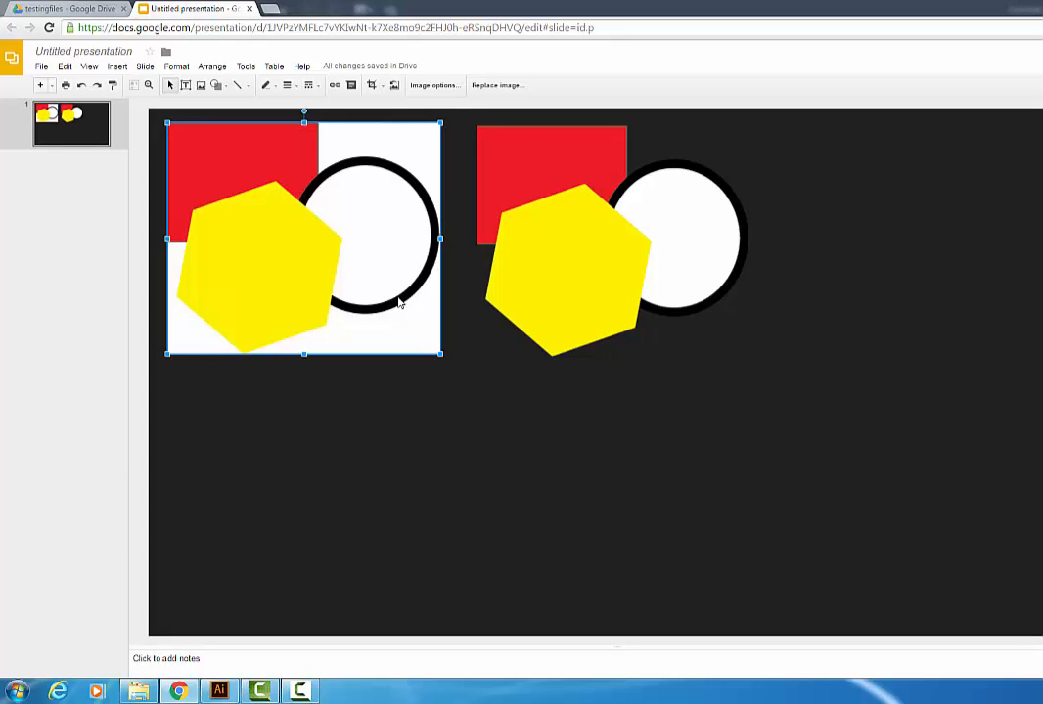
click(612, 336)
click(735, 326)
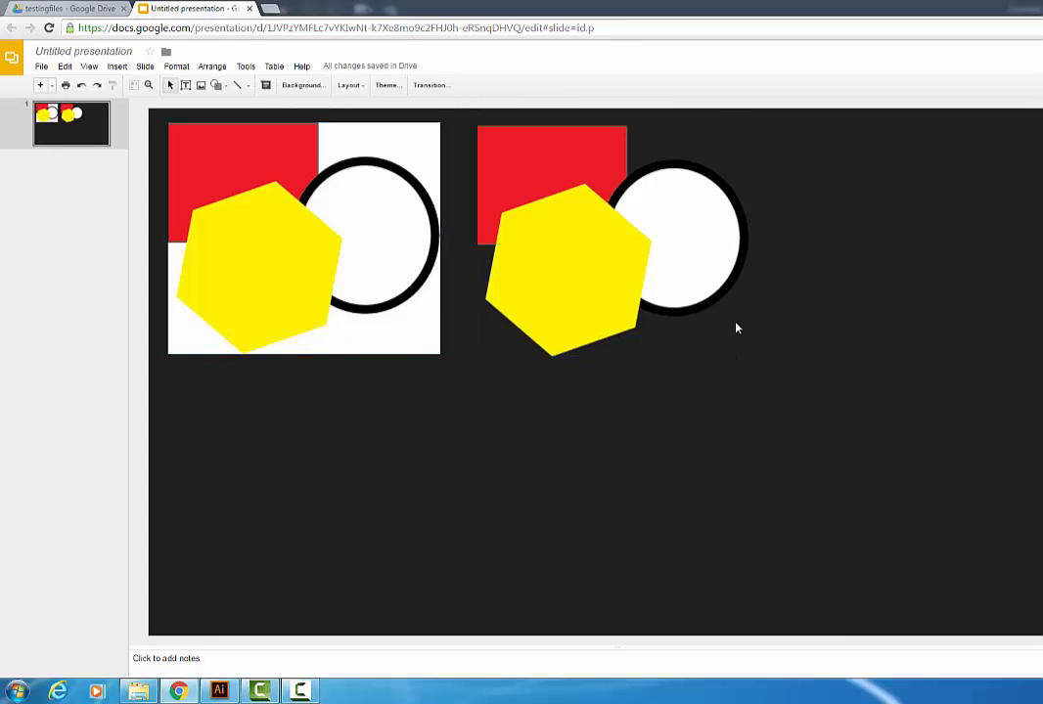
Step: Upload the testingai PNG image and place it at the slide's right edge beside the others
click(200, 85)
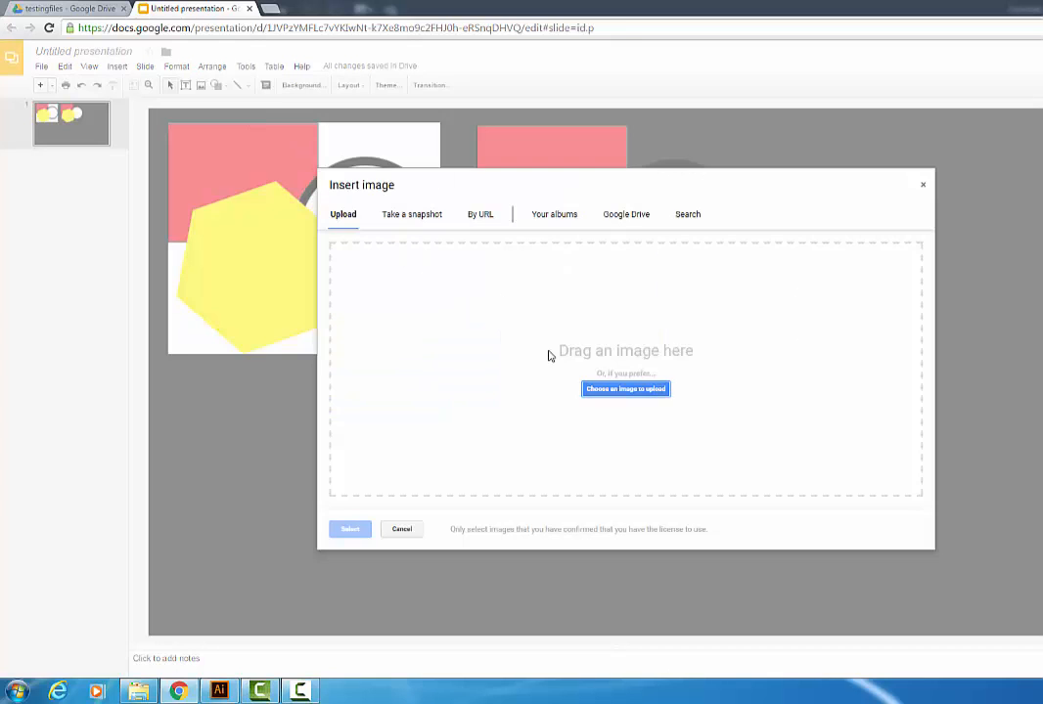
click(611, 389)
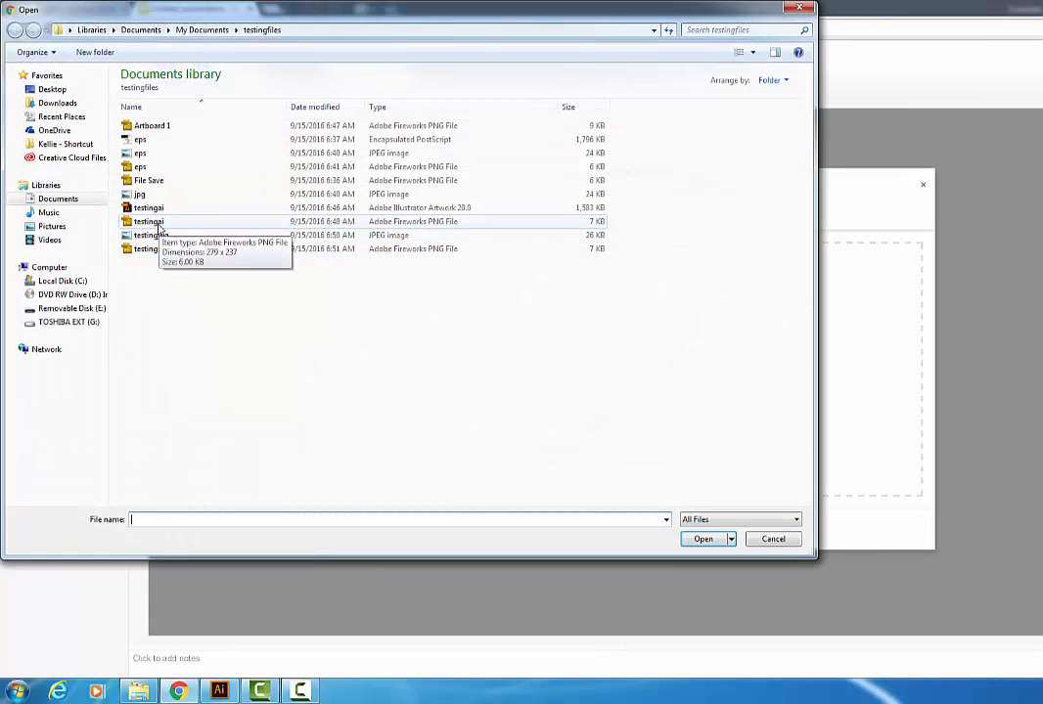
click(160, 225)
click(706, 539)
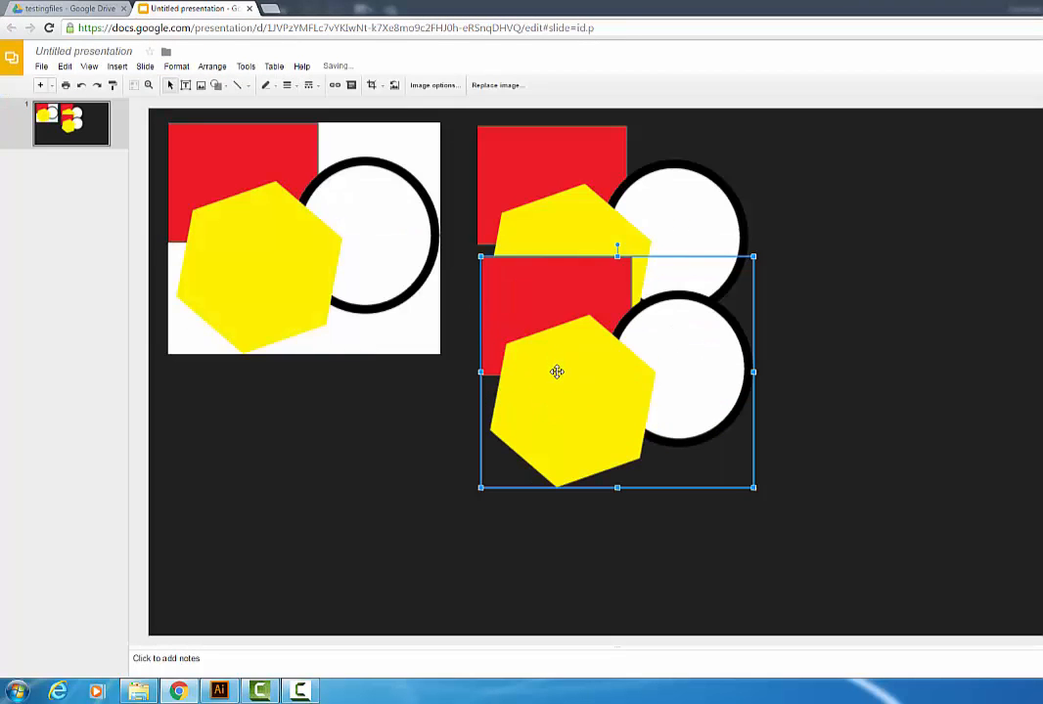
drag(557, 372, 837, 246)
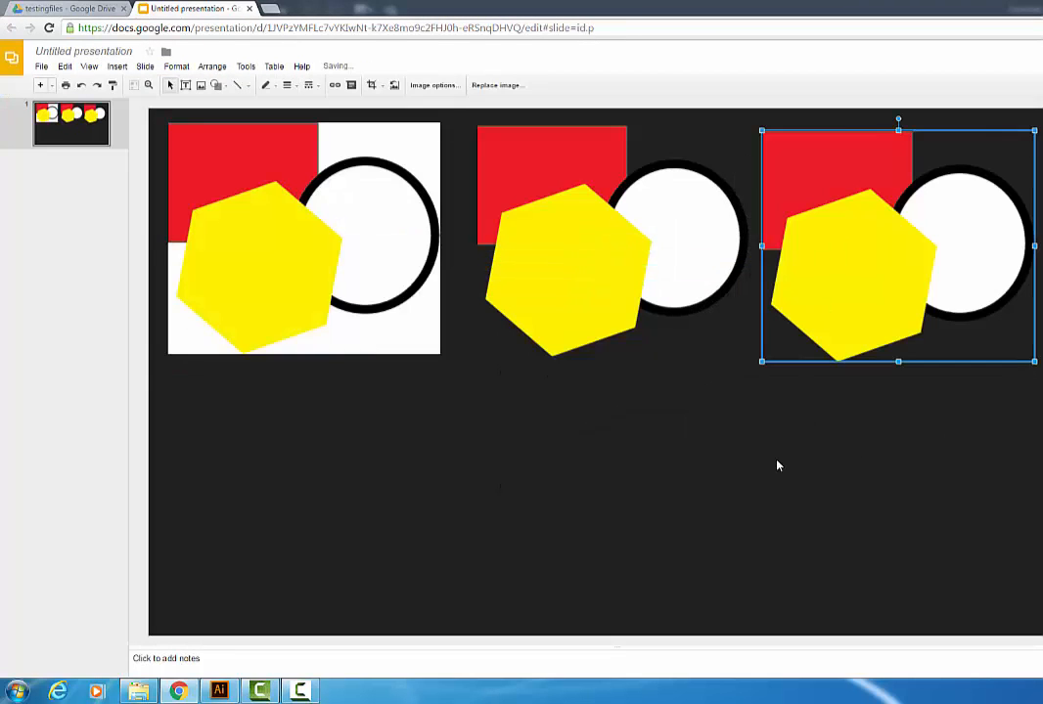
click(775, 475)
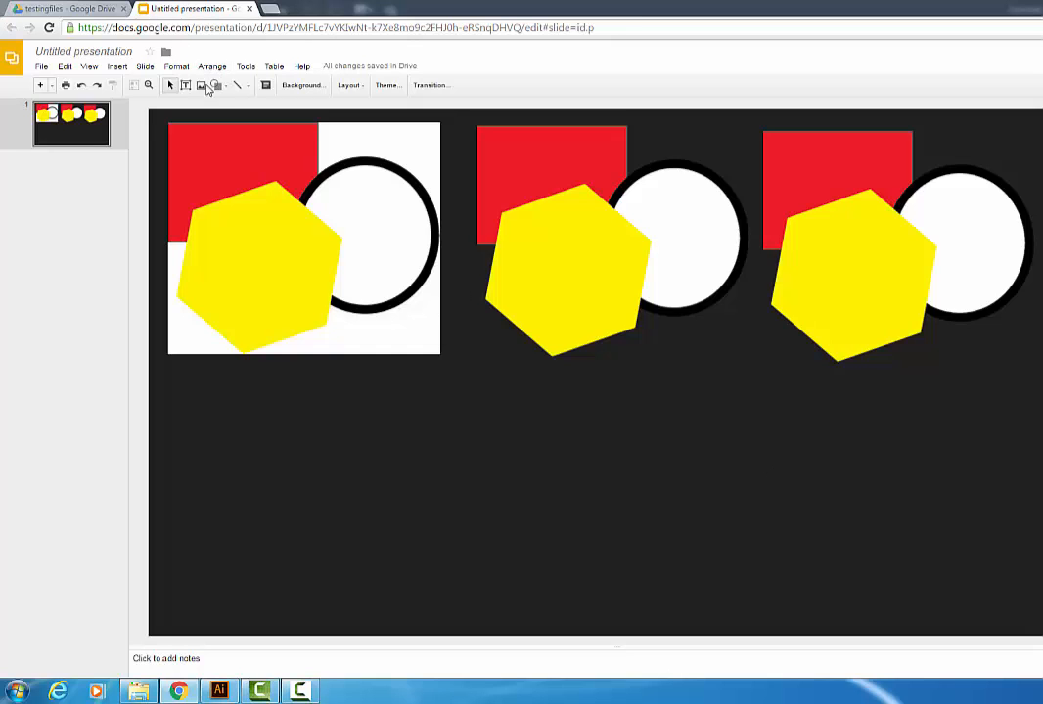
Step: Start another image upload and pick the testingai Illustrator artwork file
click(200, 86)
click(598, 388)
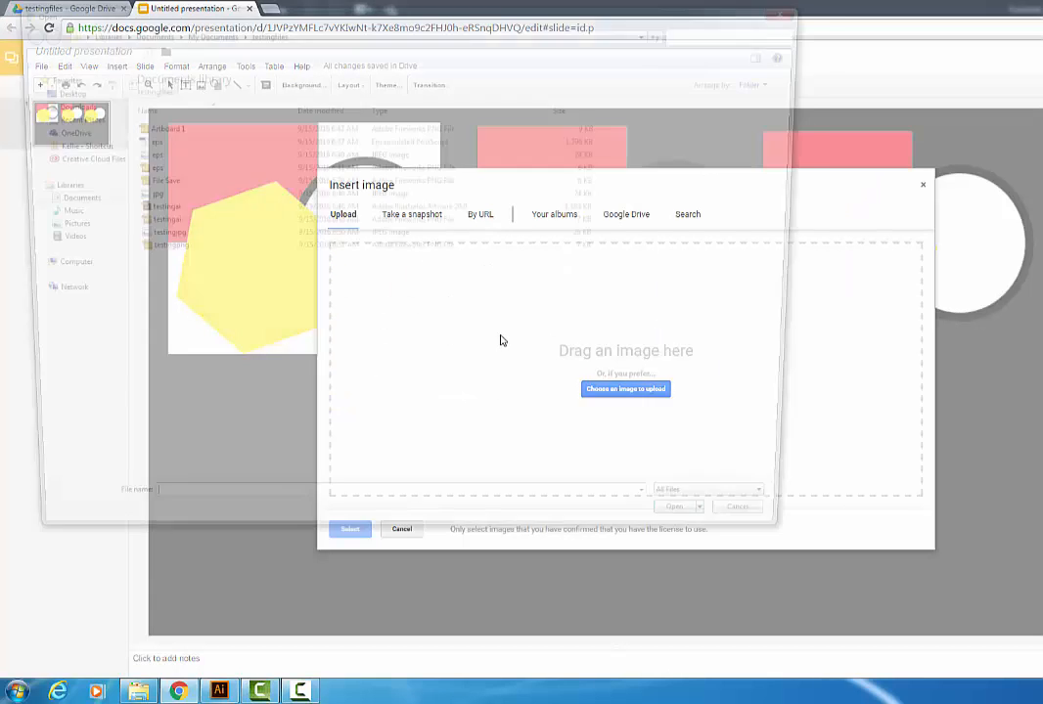
click(147, 207)
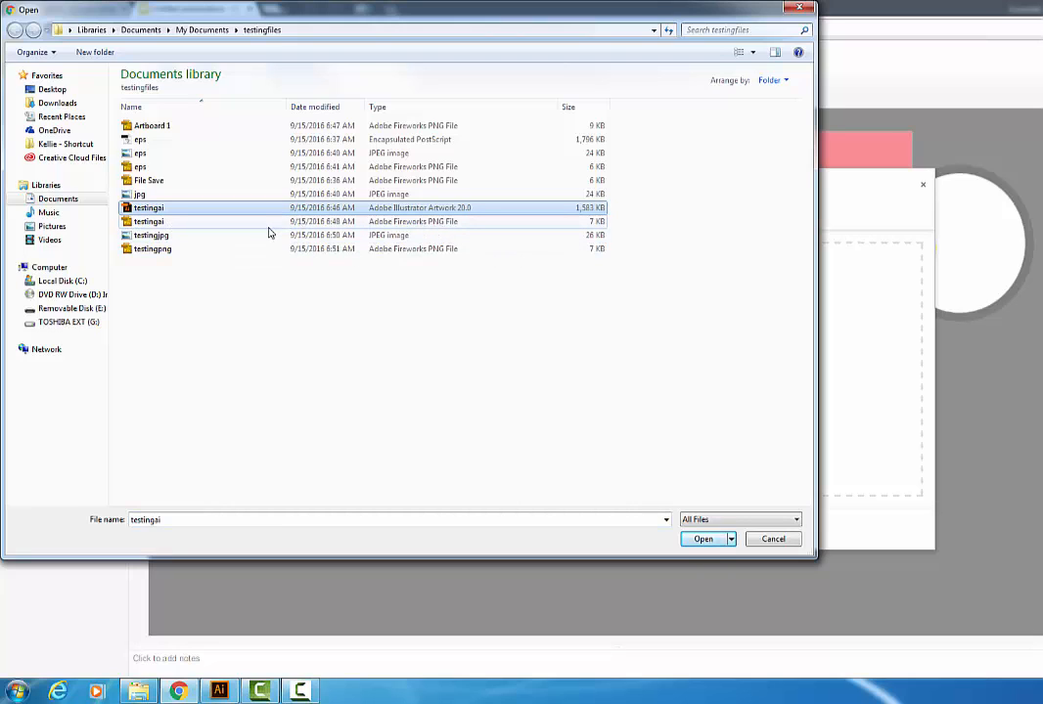
Step: Switch to Illustrator, open Export for Screens from the File menu, and cancel it
click(219, 691)
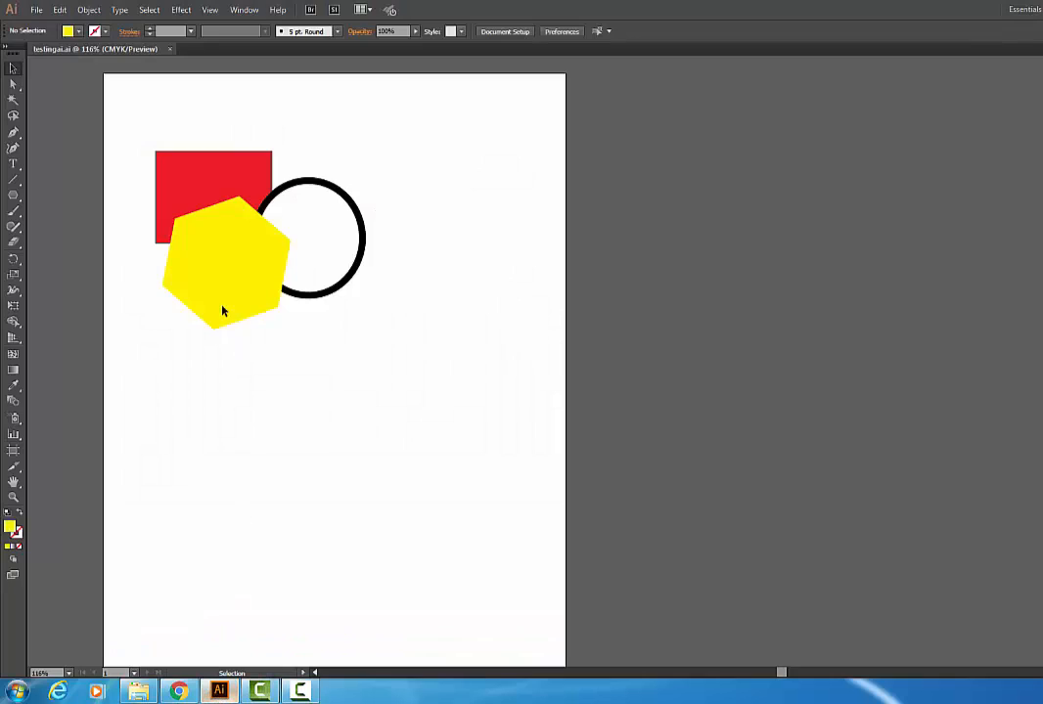
click(36, 10)
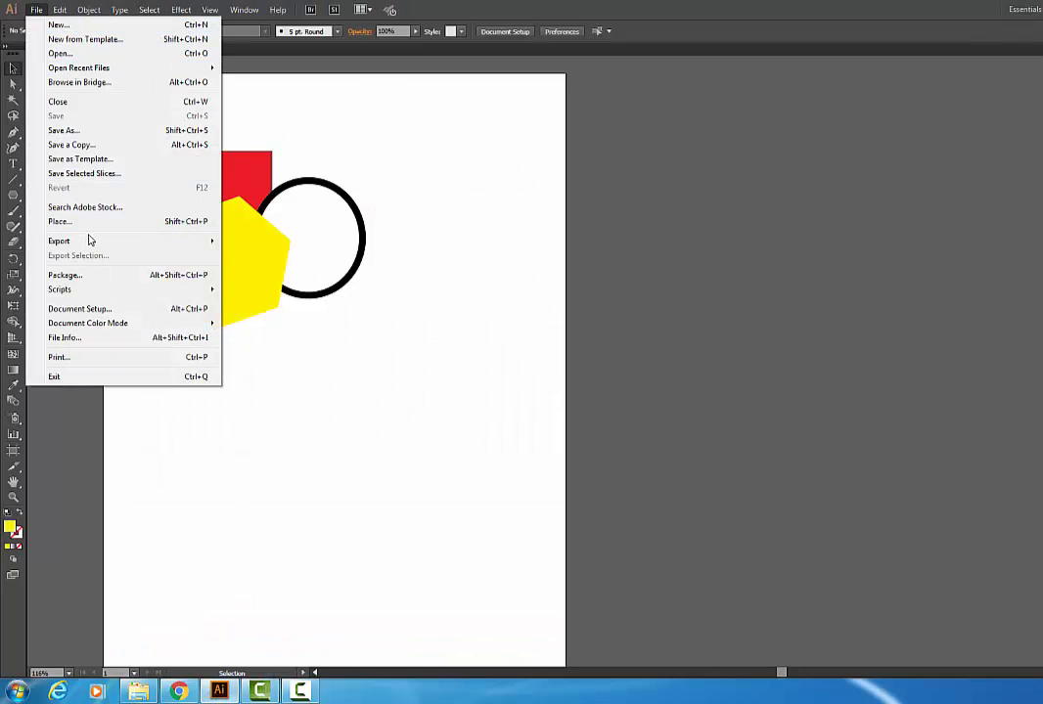
mouse_move(147, 248)
click(281, 242)
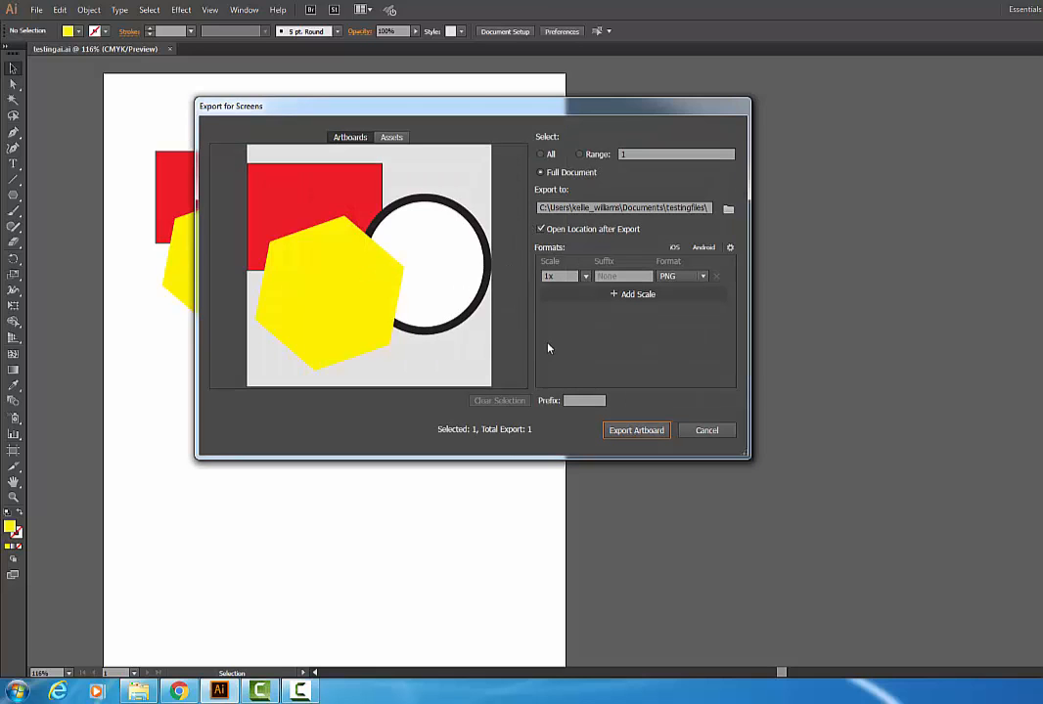
click(708, 433)
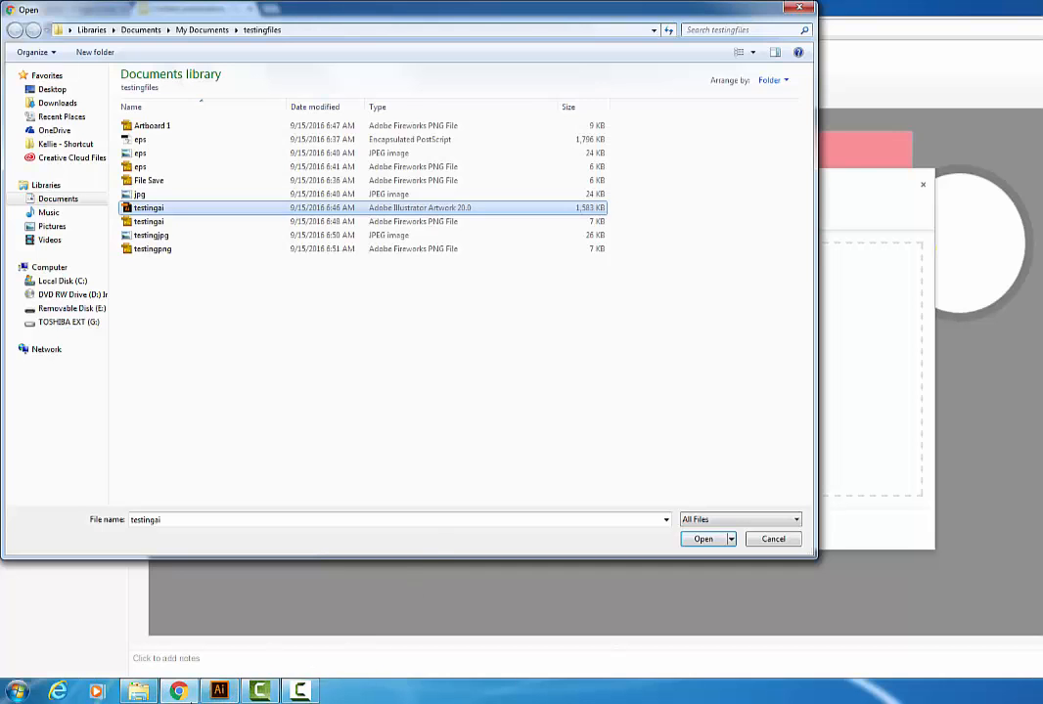
Step: Return to Chrome and cancel both the file picker and the image upload
click(152, 697)
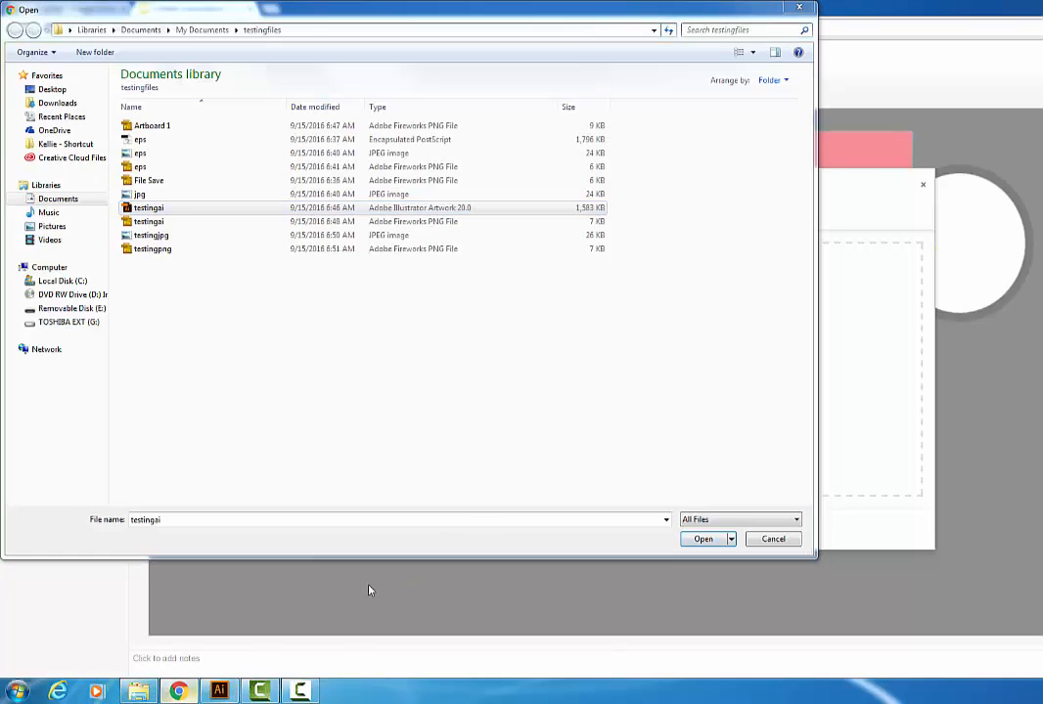
click(767, 544)
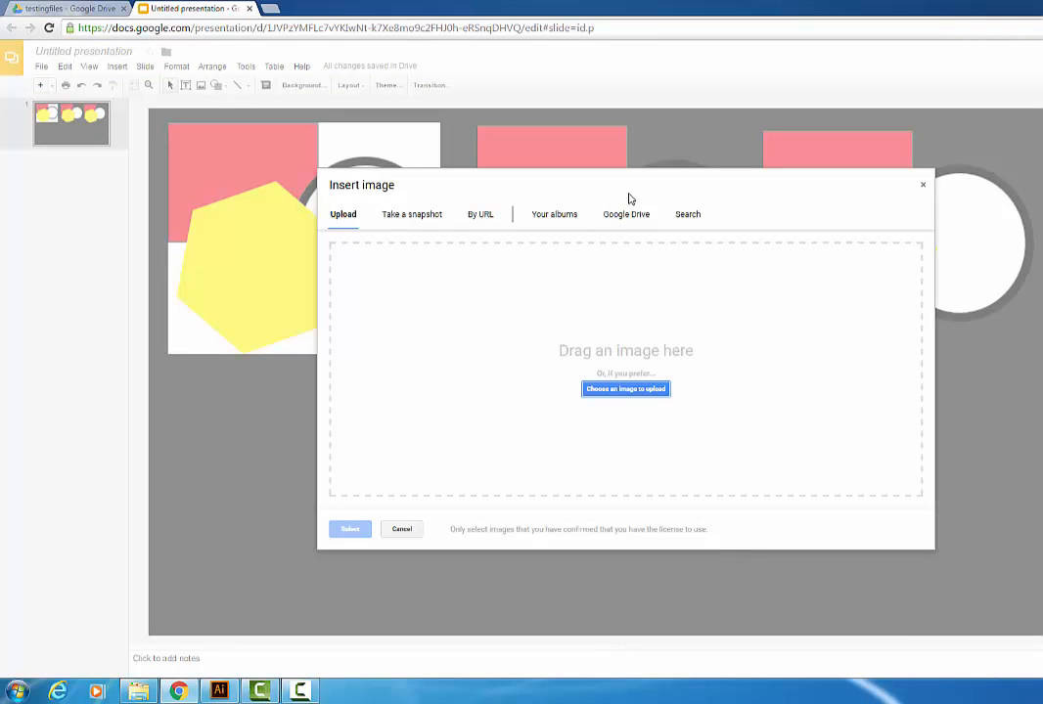
click(416, 530)
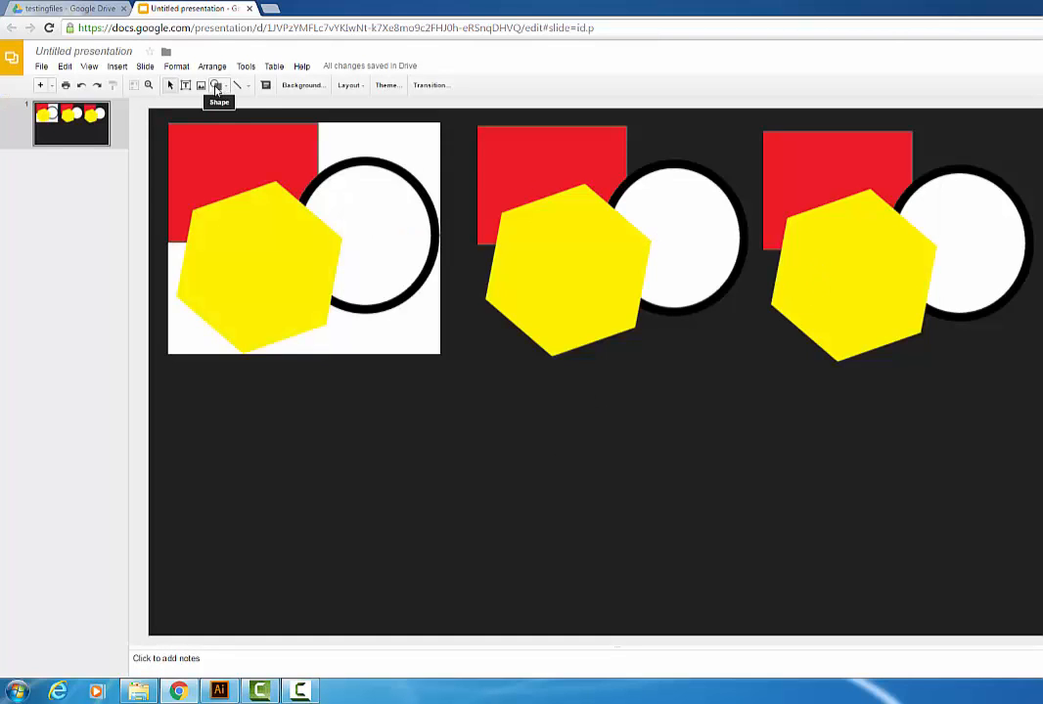
Step: Try to upload the testingai Illustrator artwork file into the slide, then cancel the upload
click(201, 87)
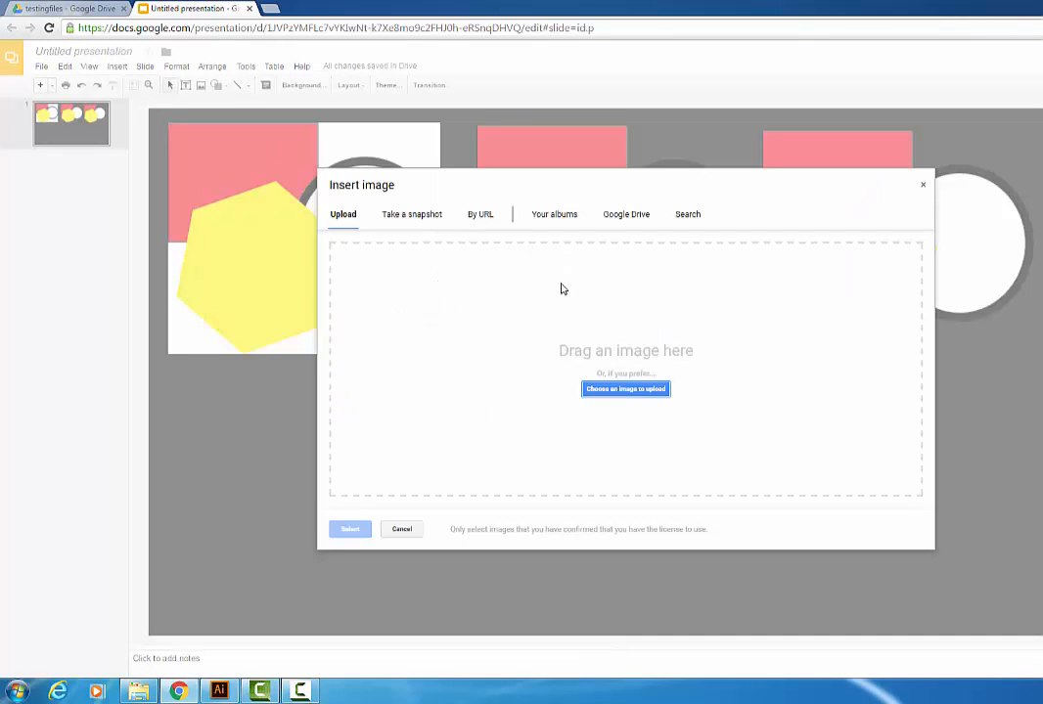
click(666, 391)
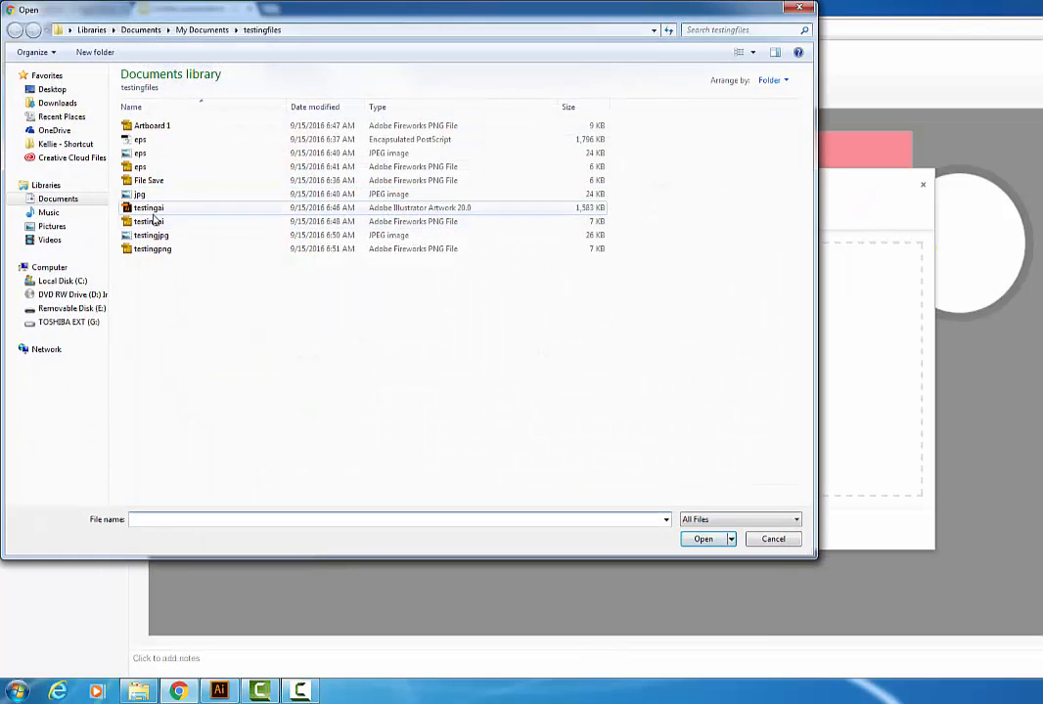
click(191, 208)
click(703, 539)
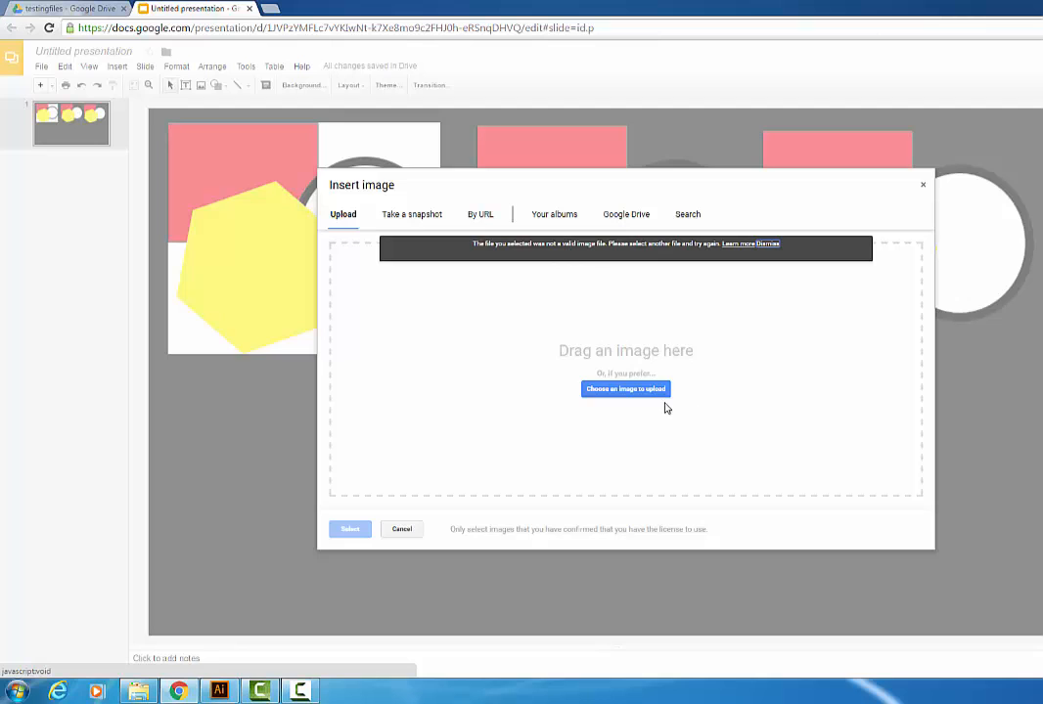
click(404, 531)
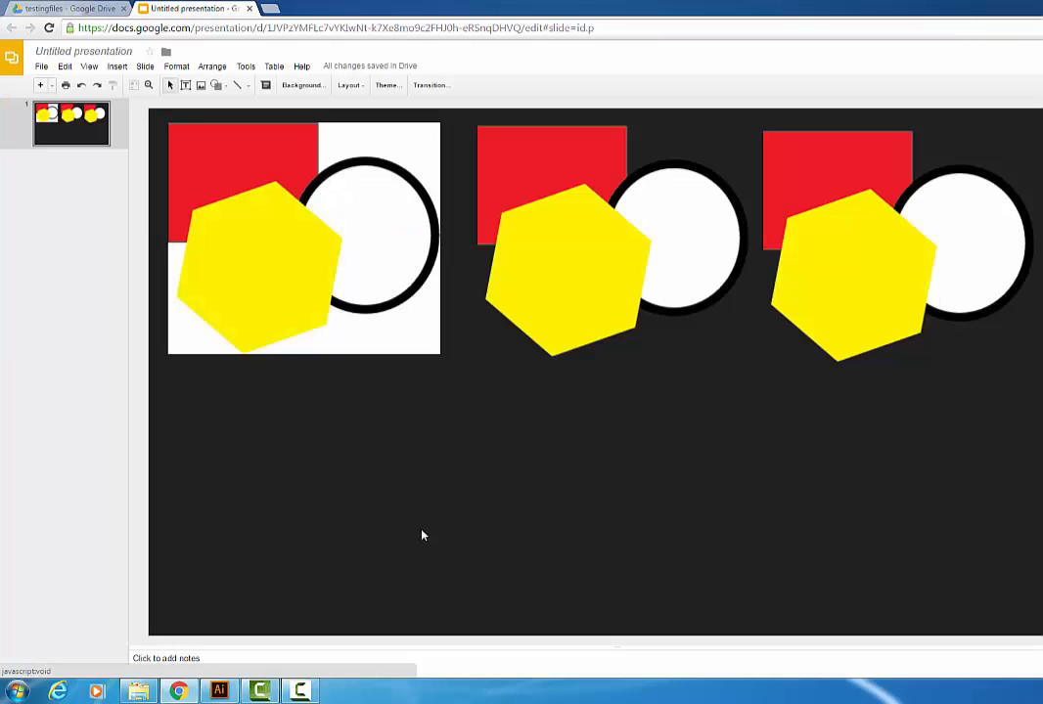
Step: Upload the Artboard 1 PNG image from the testingfiles folder
click(202, 86)
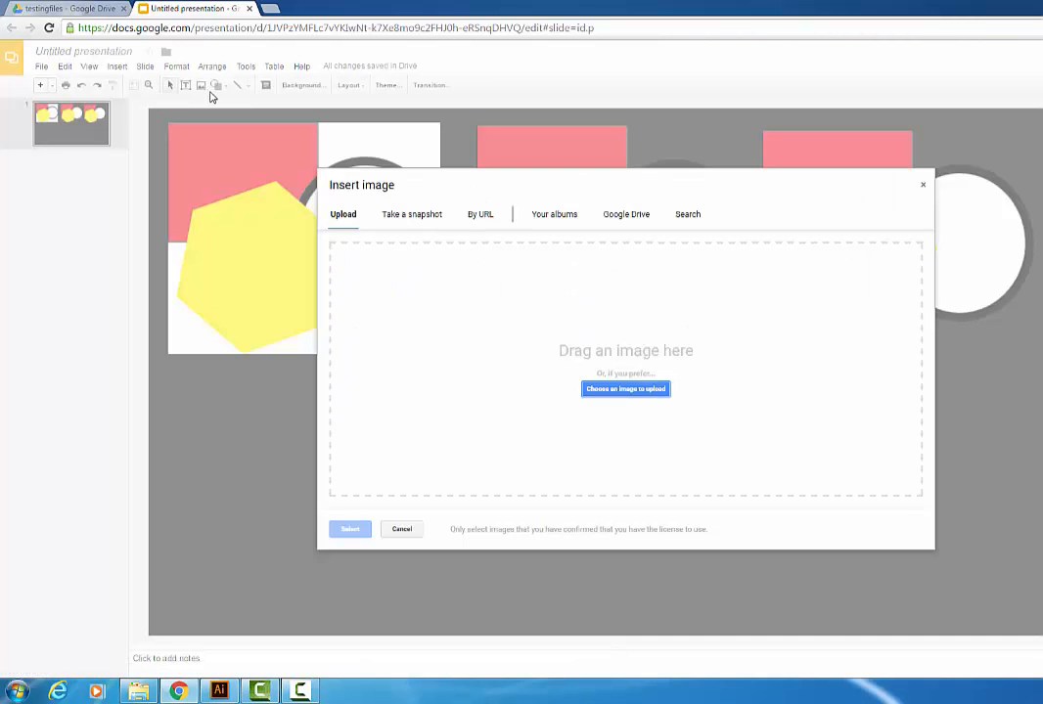
click(626, 388)
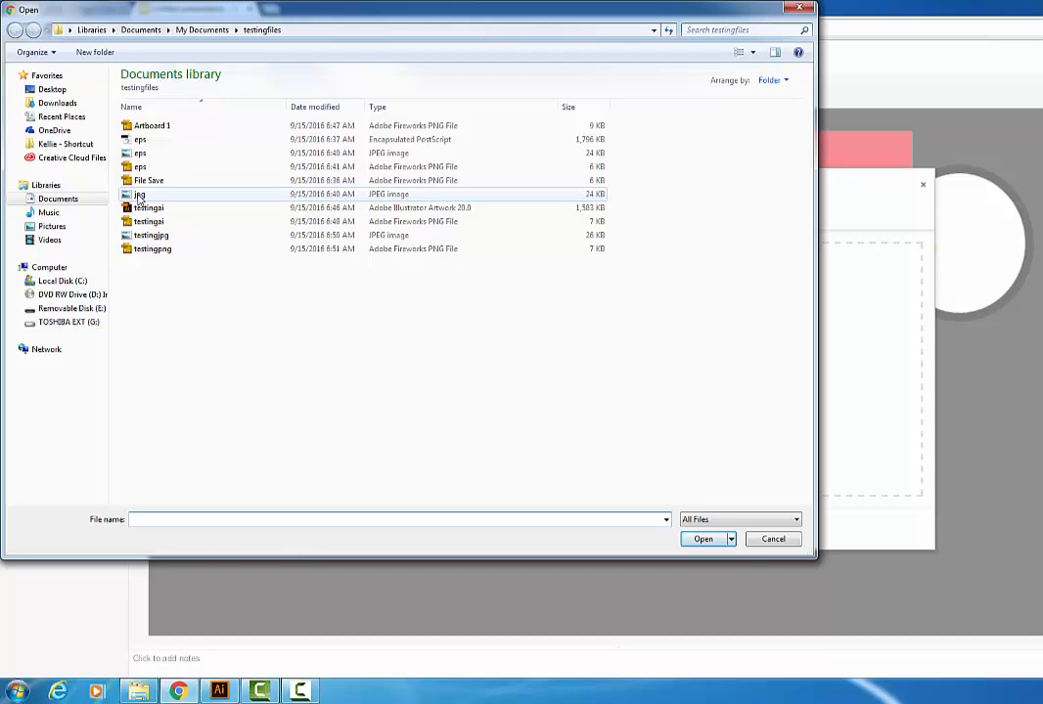
click(147, 125)
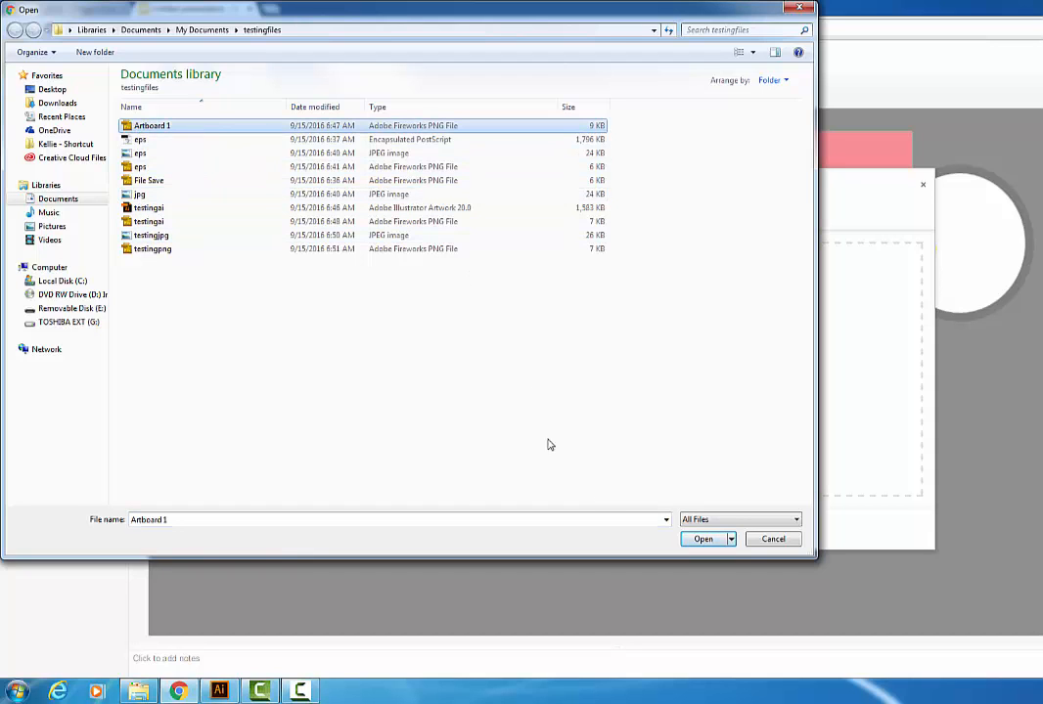
click(697, 540)
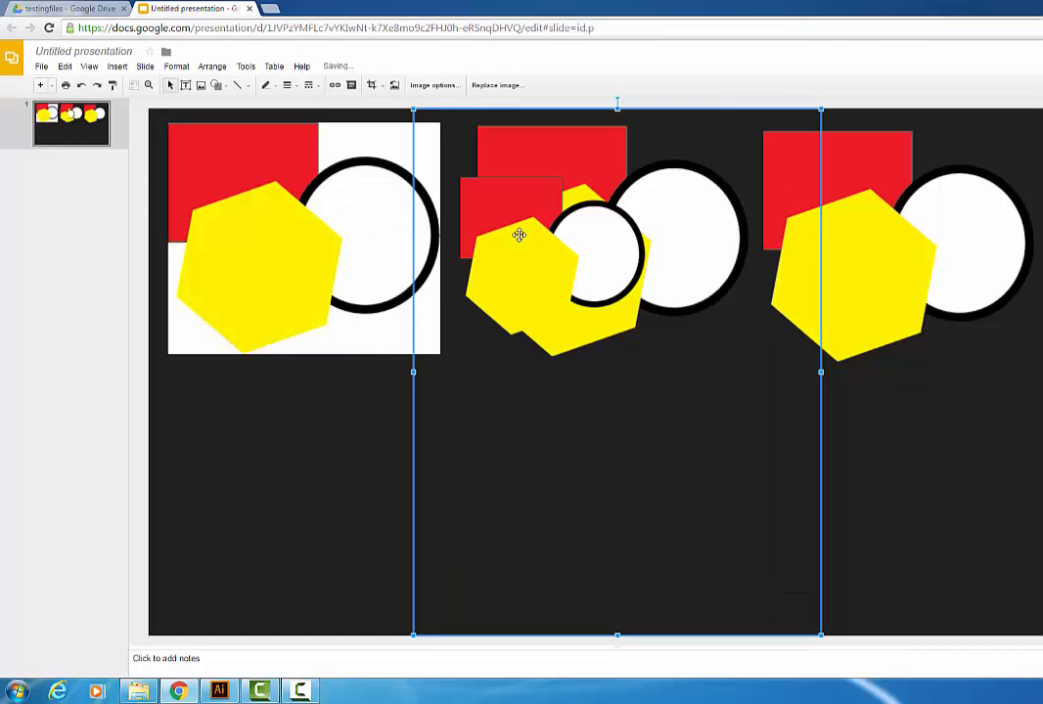
Step: Shrink the Artboard 1 image and move it below the middle image on the slide
drag(798, 638, 697, 535)
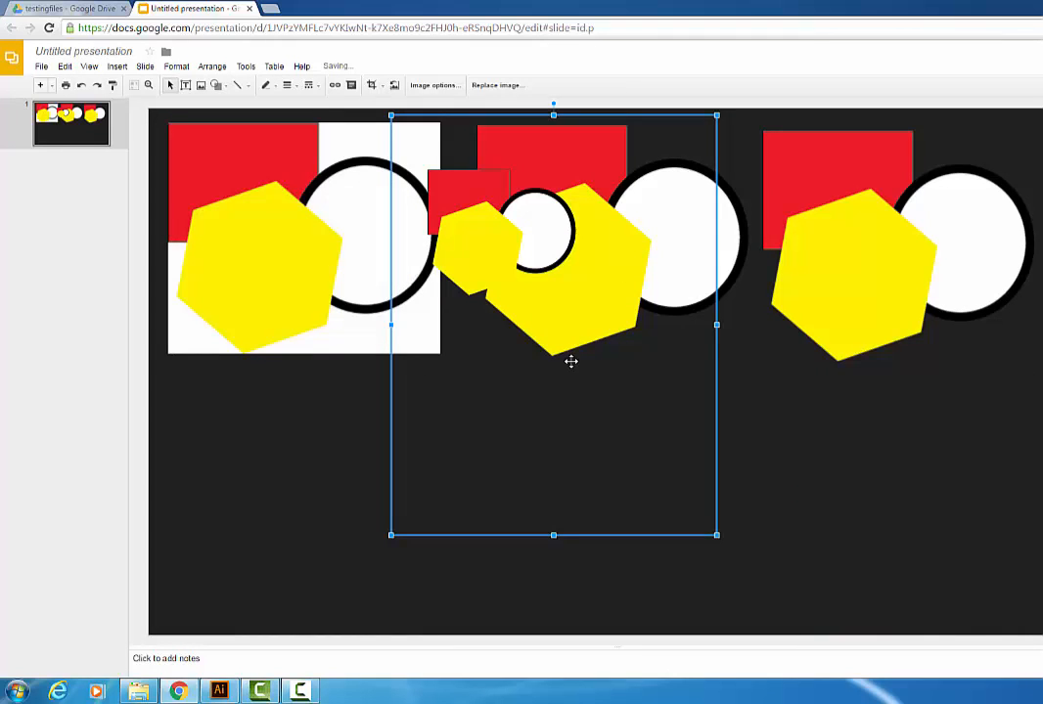
drag(416, 128, 482, 428)
drag(540, 483, 533, 426)
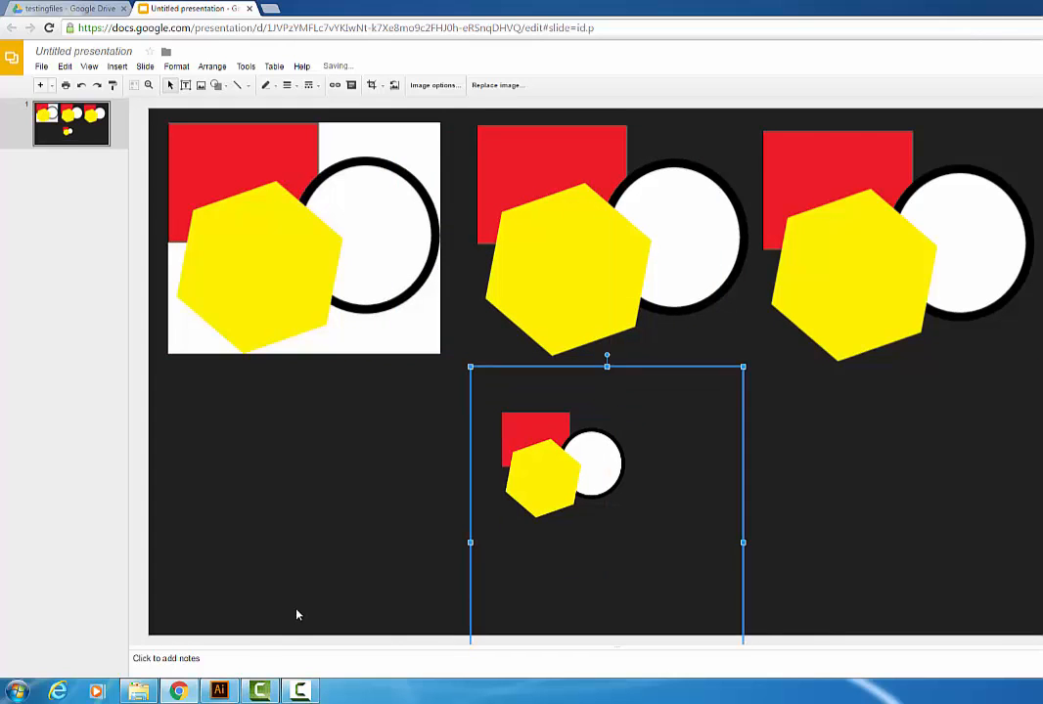
click(220, 688)
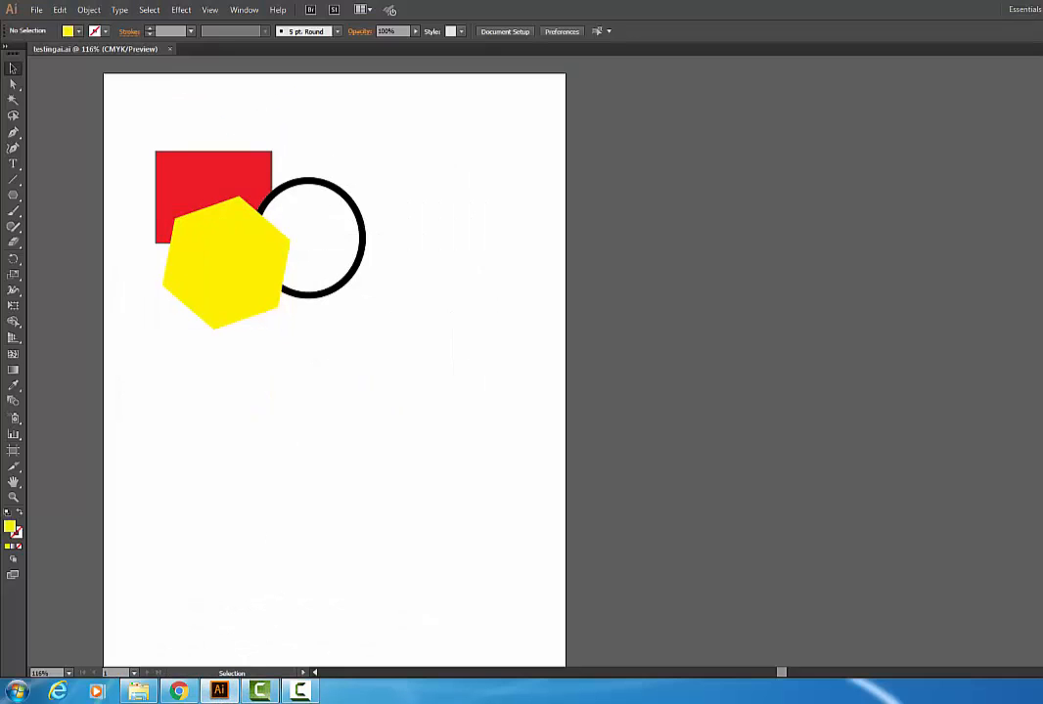
click(36, 10)
mouse_move(146, 246)
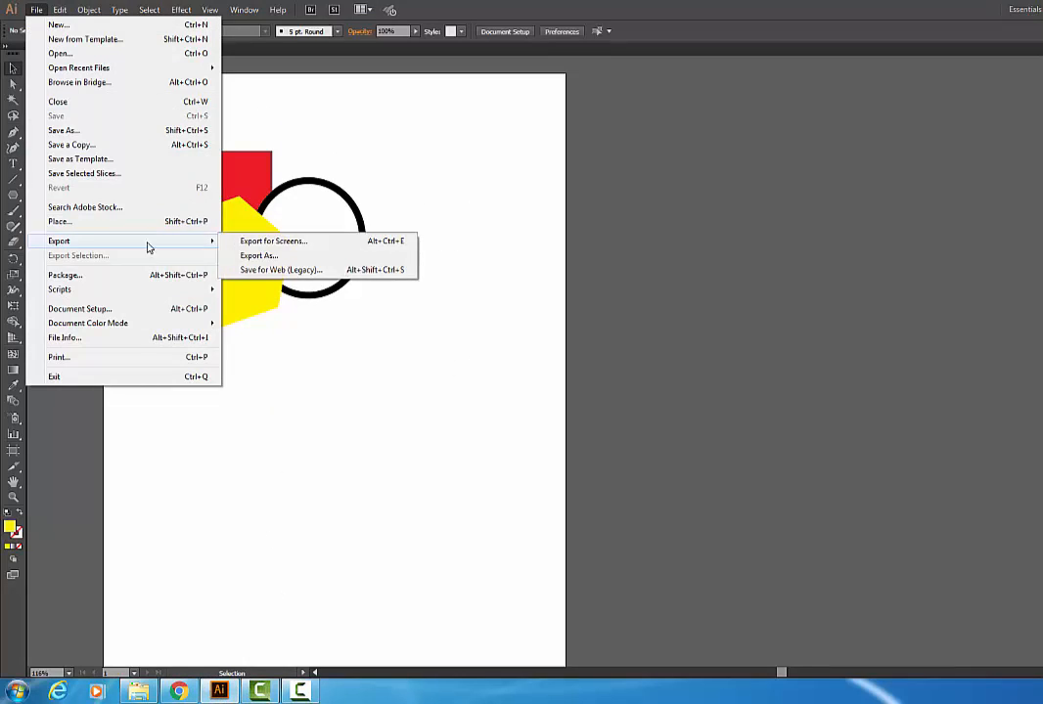
click(305, 240)
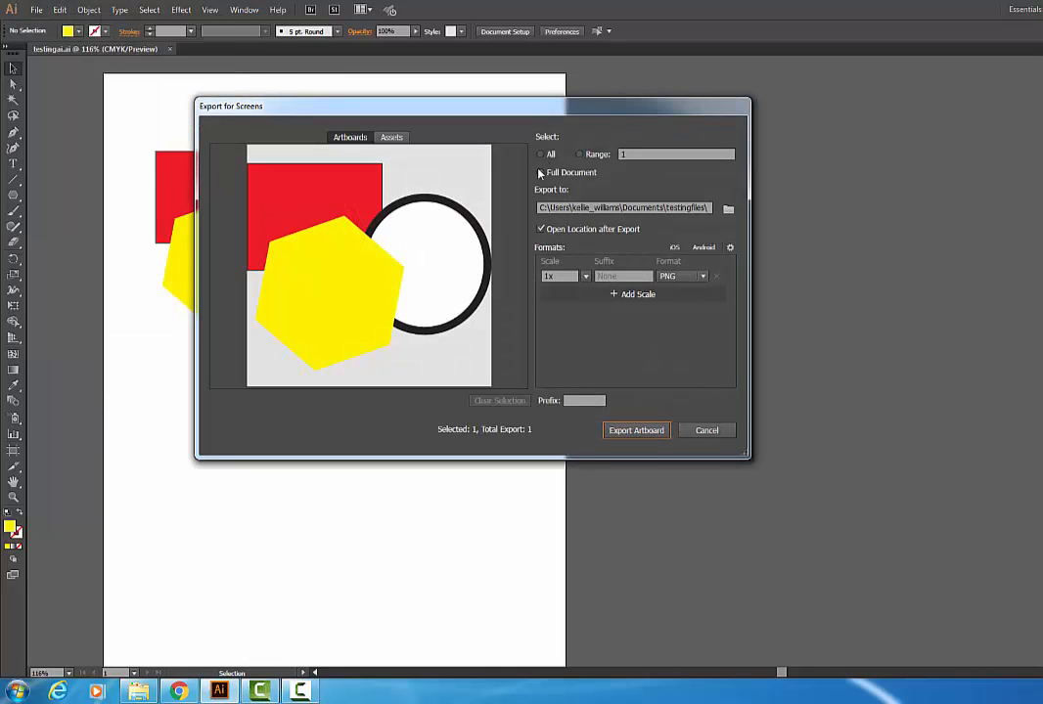
click(543, 155)
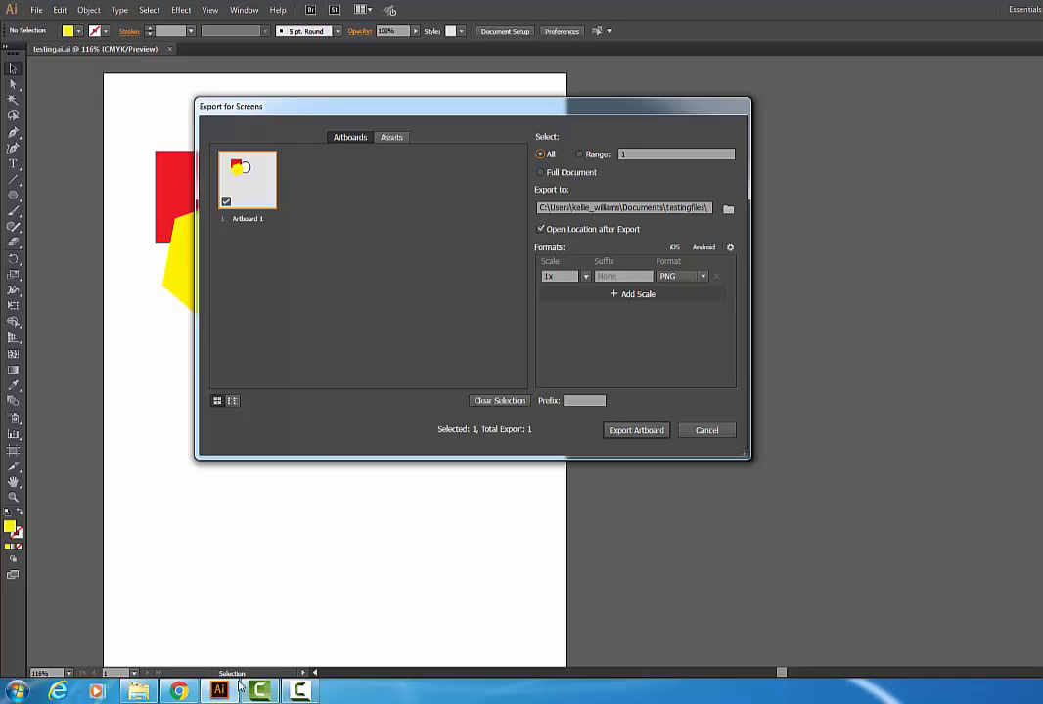
Step: Return to Chrome and reposition the small Artboard 1 image below, between the first and middle images
click(152, 578)
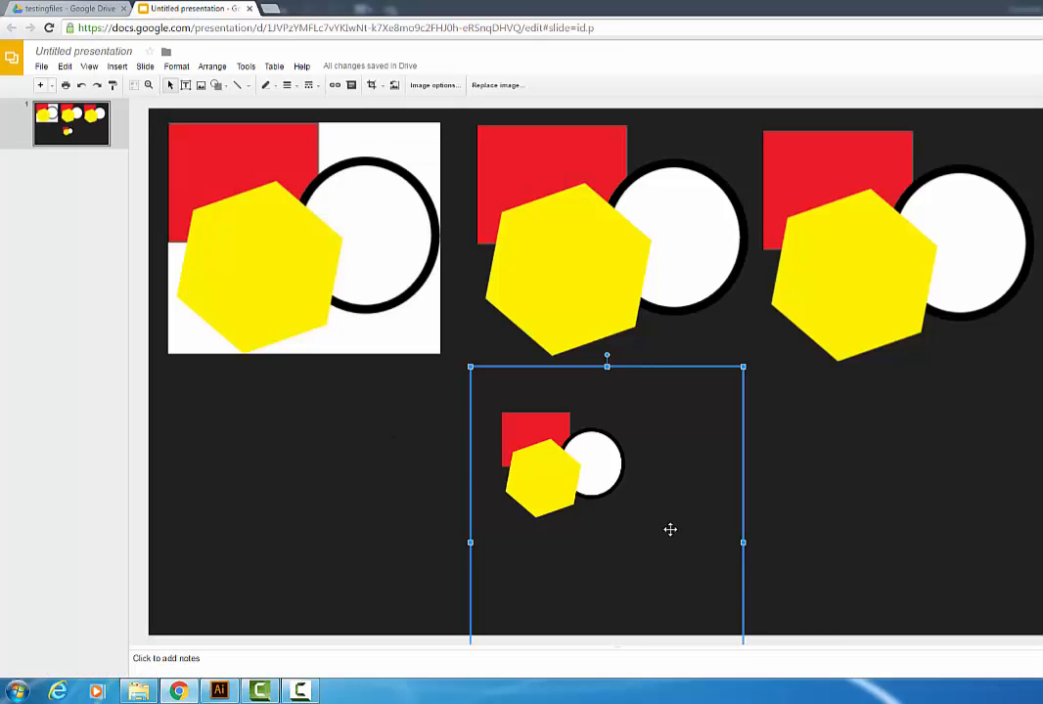
drag(670, 531, 665, 337)
drag(559, 410, 497, 507)
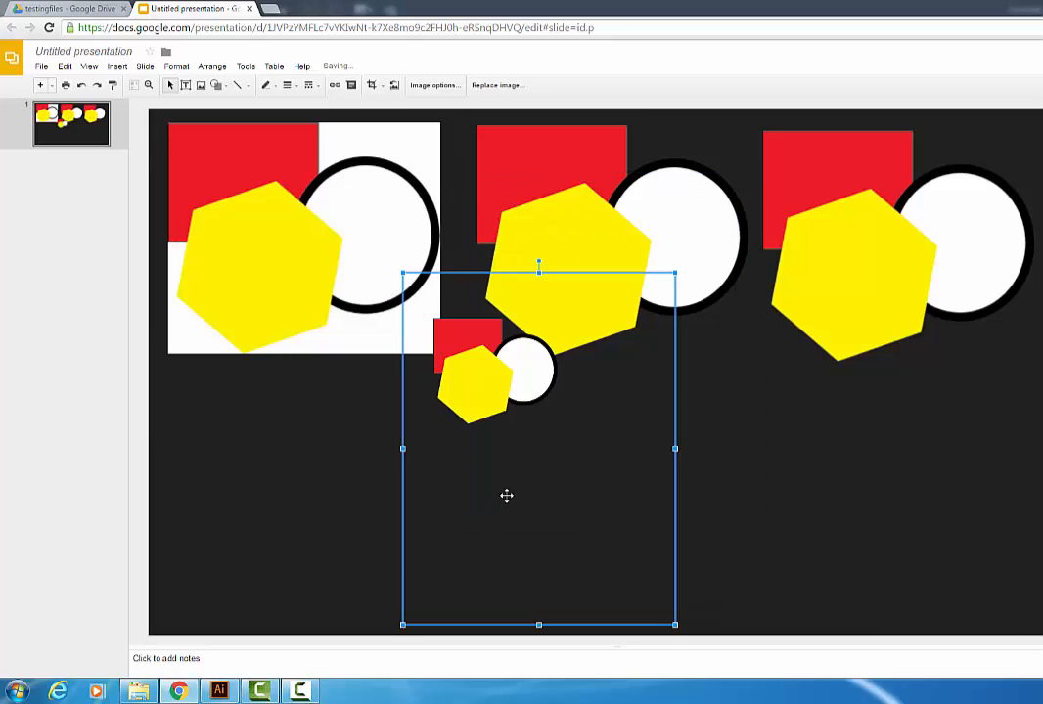
click(334, 334)
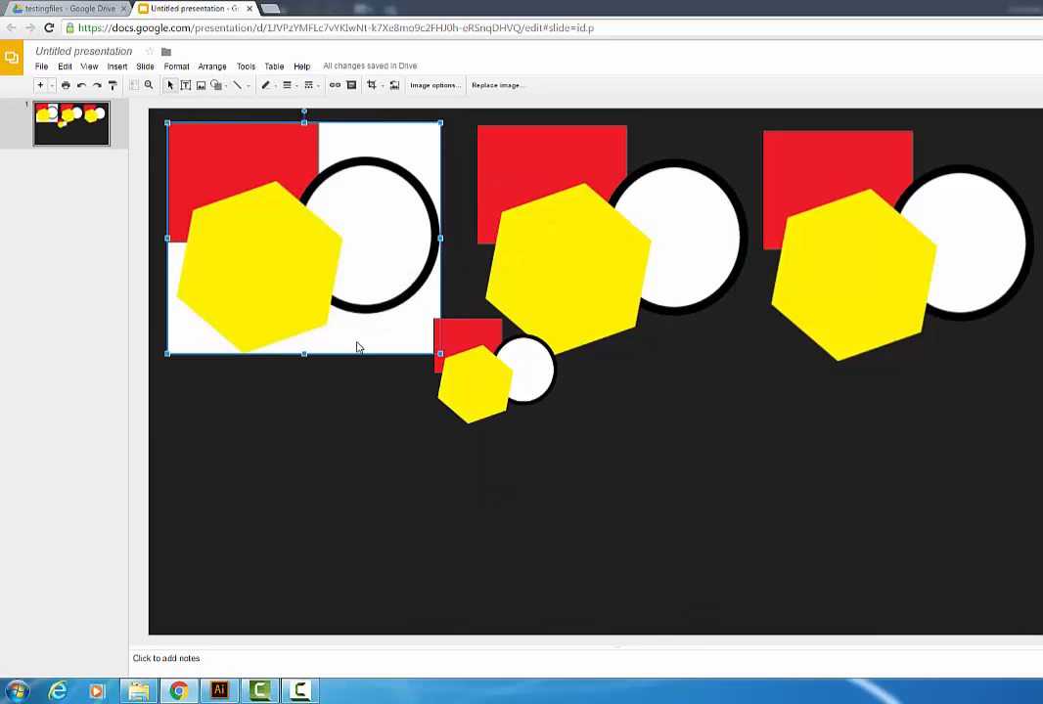
click(568, 252)
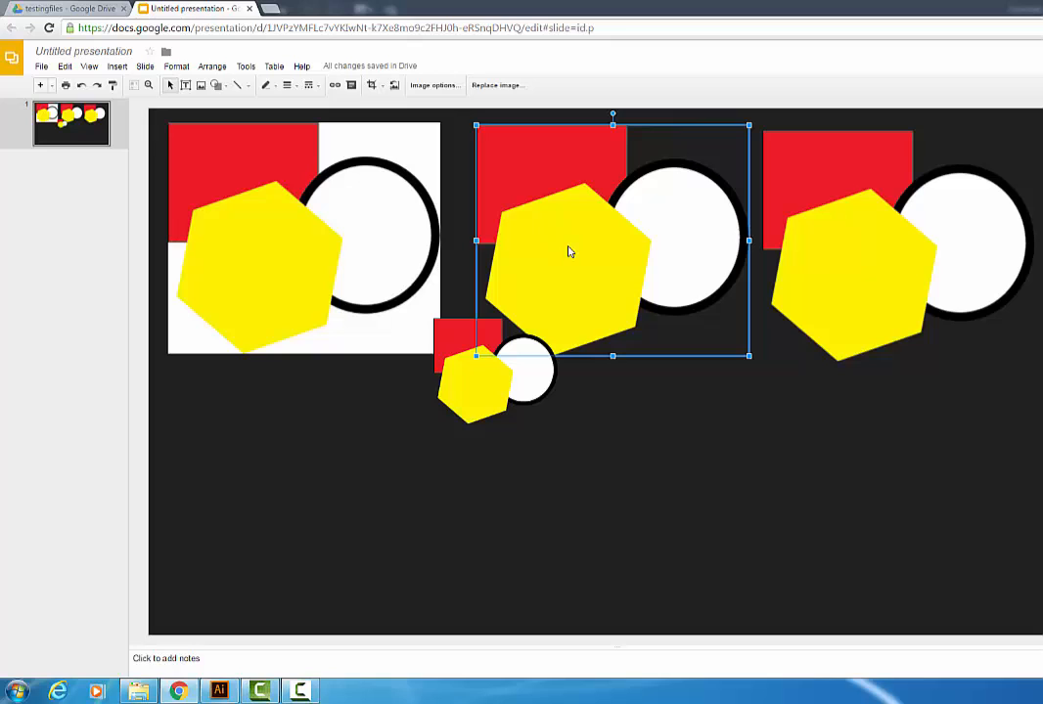
drag(507, 394, 461, 448)
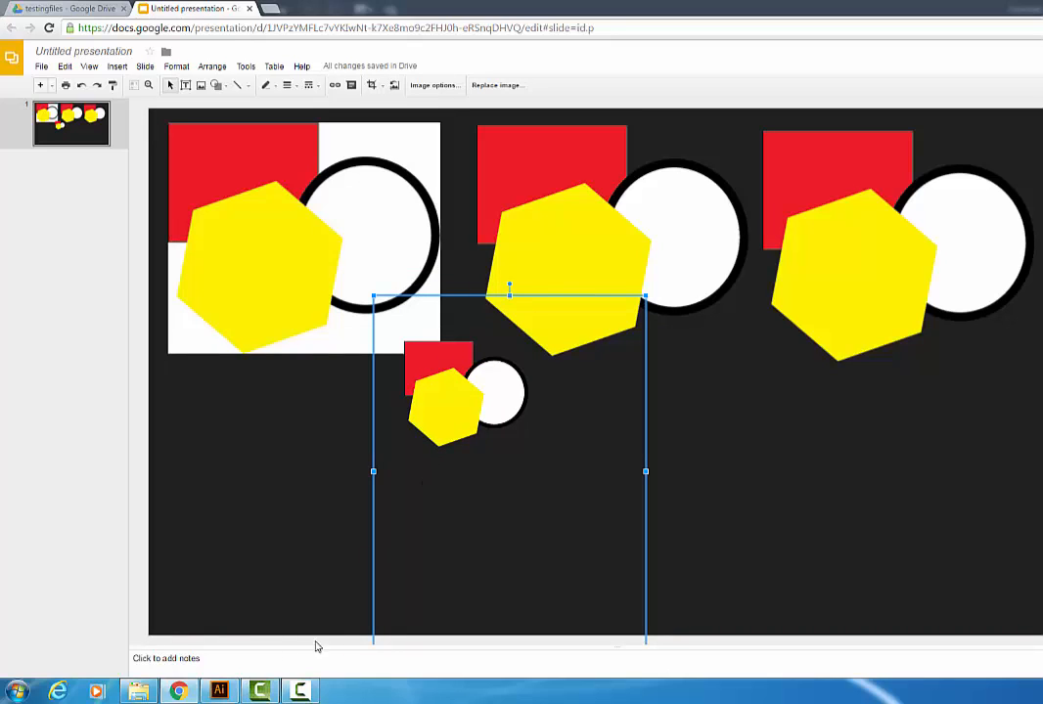
Step: Cancel the Export for Screens dialog in Illustrator and switch back to Chrome
click(220, 692)
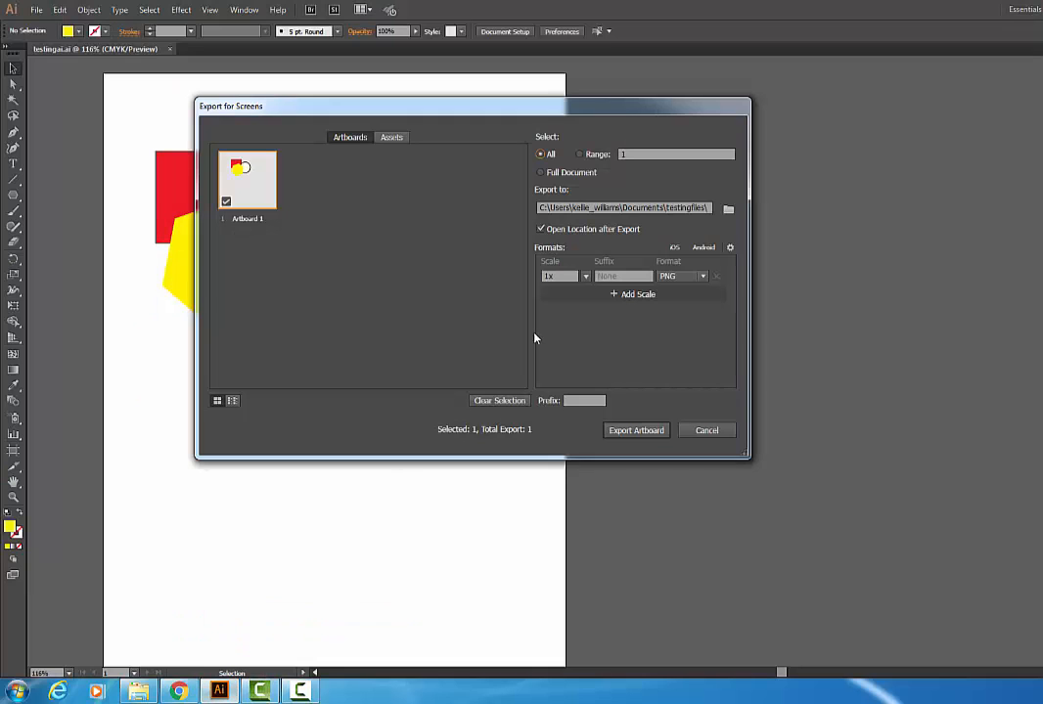
click(695, 431)
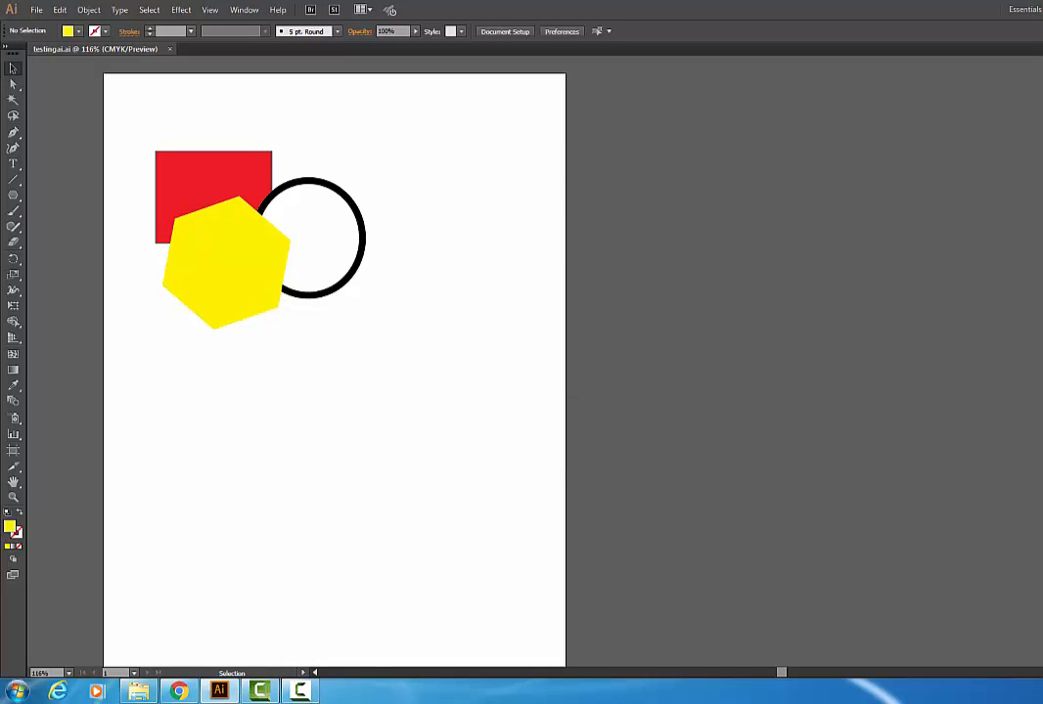
click(179, 693)
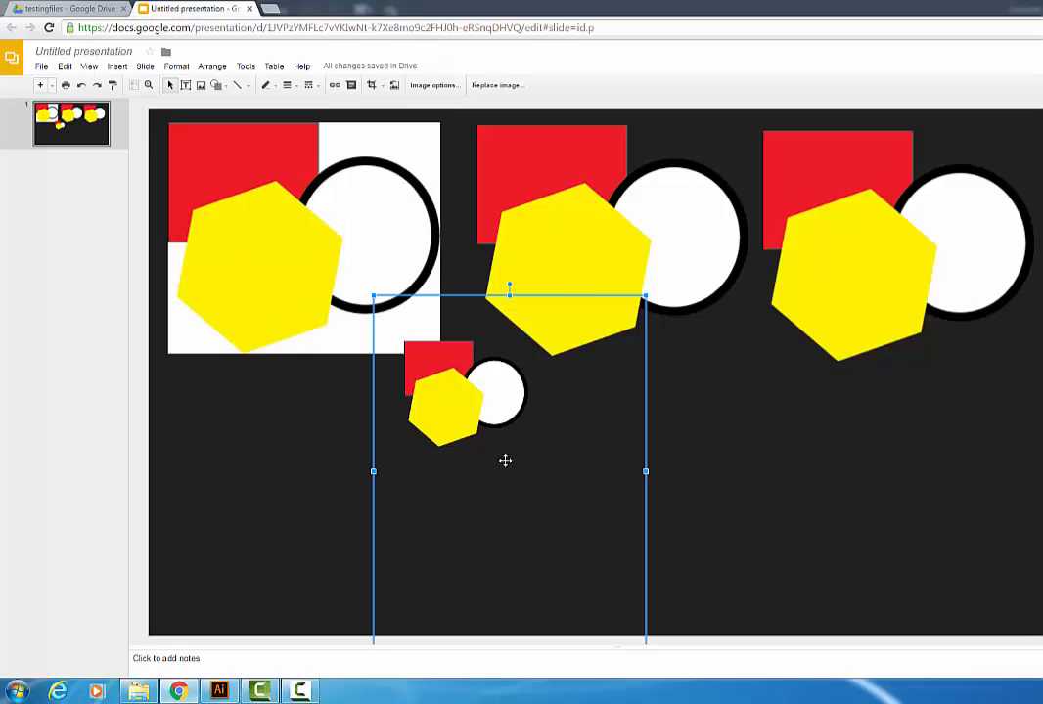